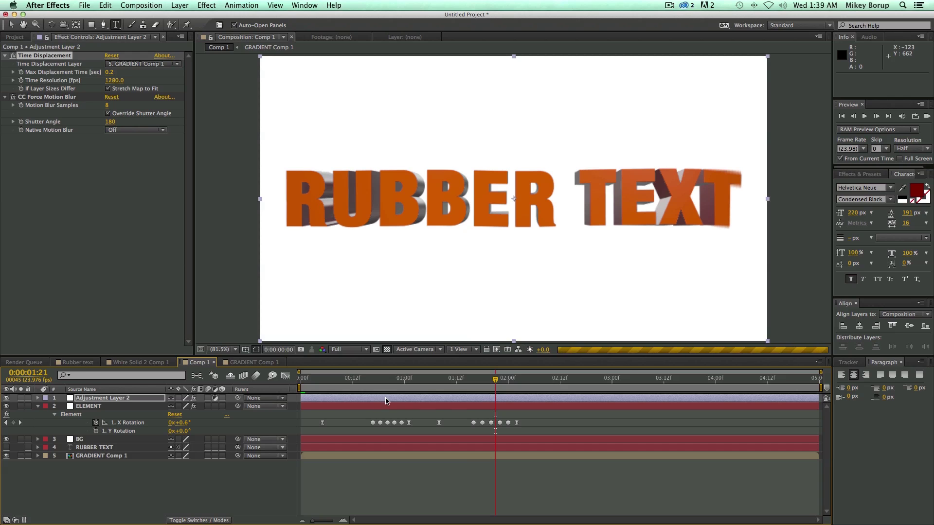
Delete the existing adjustment layer and the GRADIENT Comp 1 layer, and preview the remaining text animation from the start.
click(6, 398)
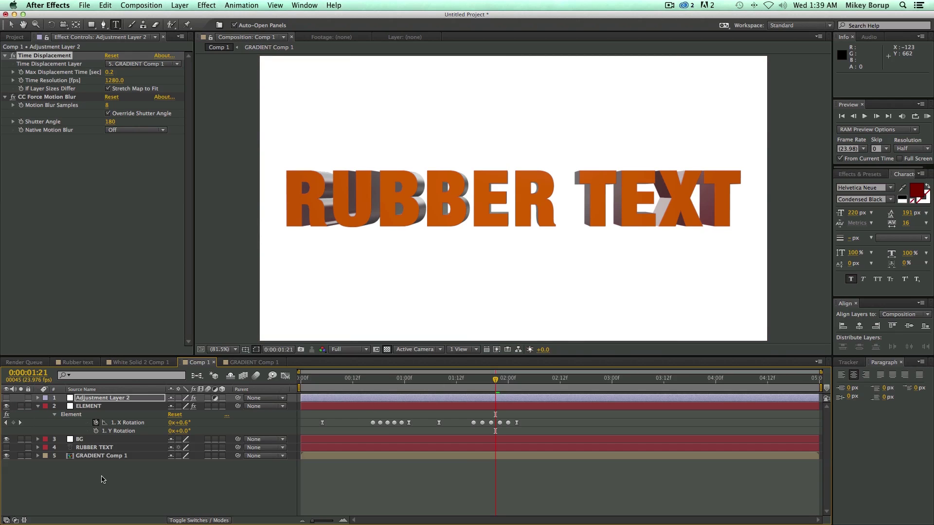
key(Delete)
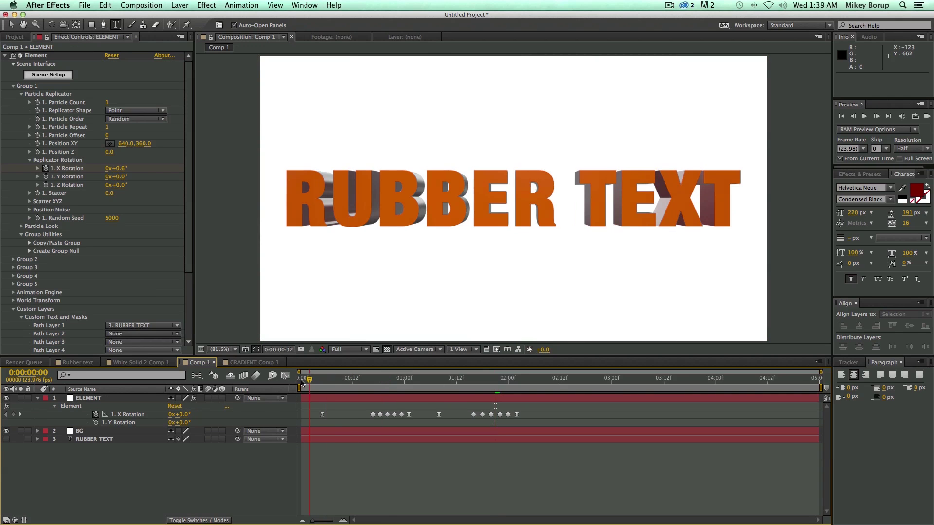
key(Home)
key(space)
key(space)
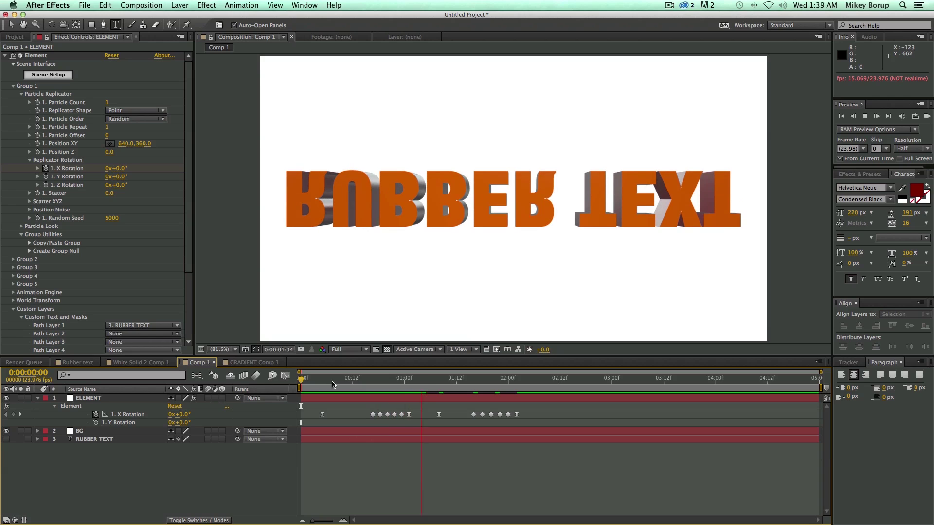
key(space)
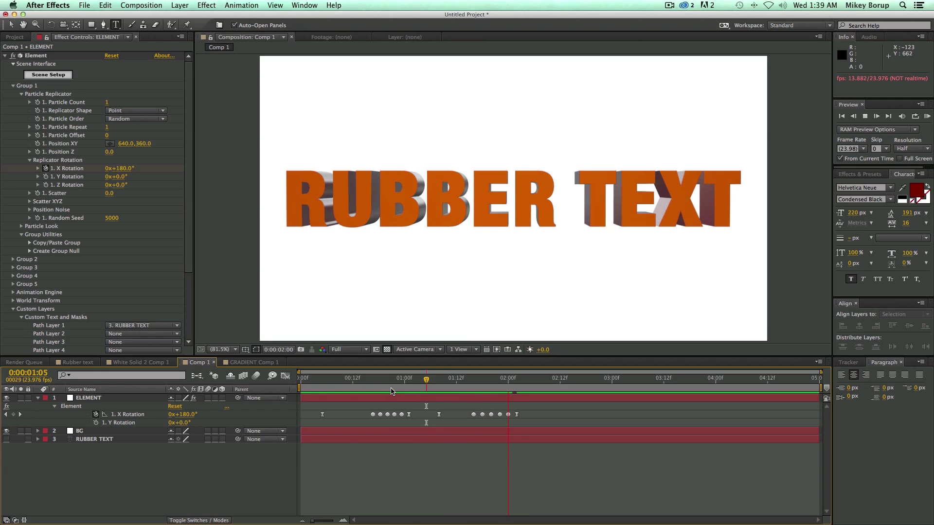
Shorten the work area to end shortly after the last X Rotation keyframe and preview that range.
drag(821, 388, 531, 387)
key(space)
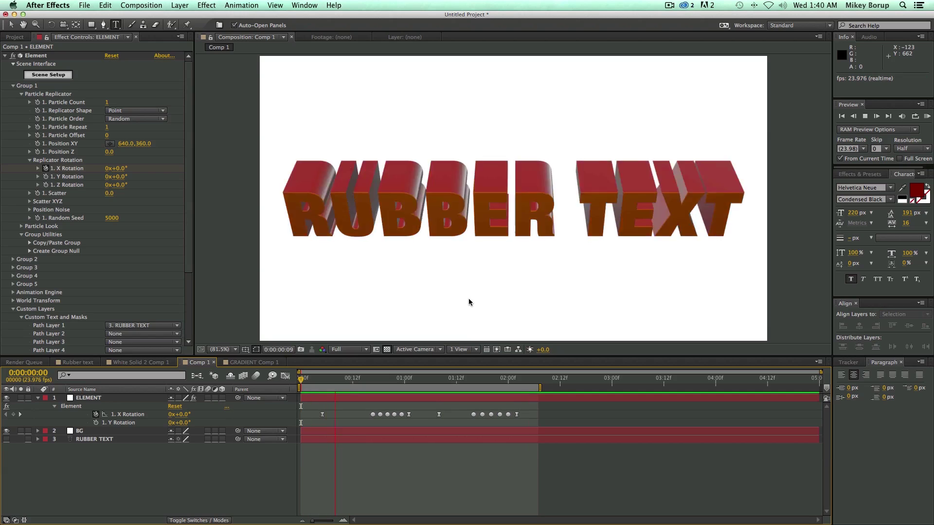
key(space)
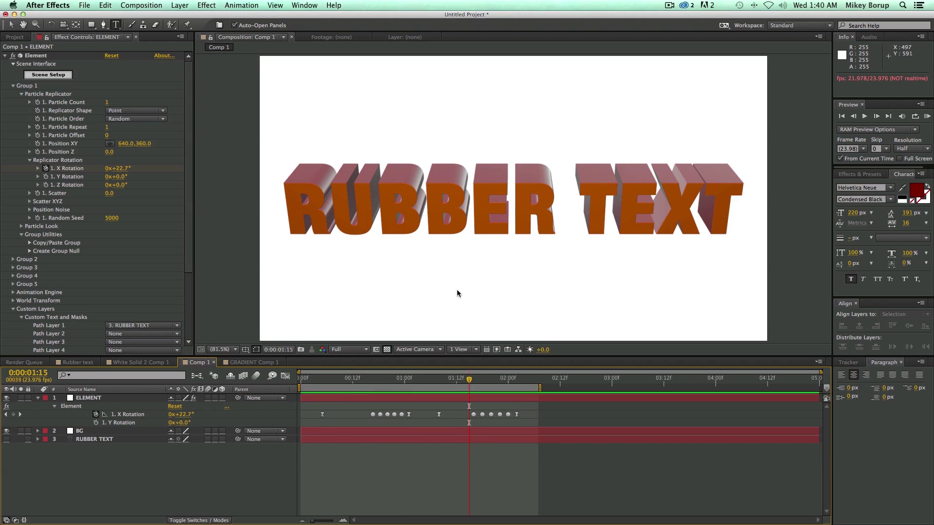
Collapse the Element effect's settings, replay the text rotation from the start and return to the first frame.
click(6, 56)
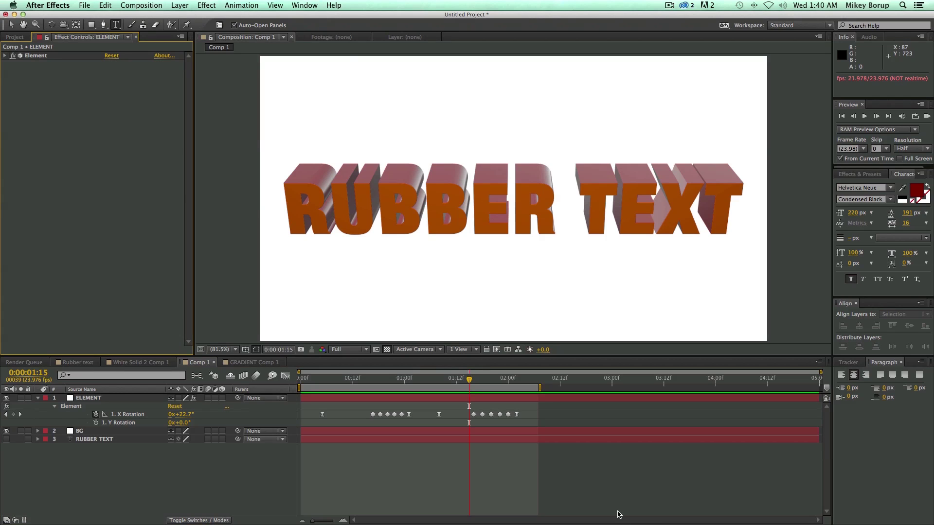
drag(469, 379, 263, 384)
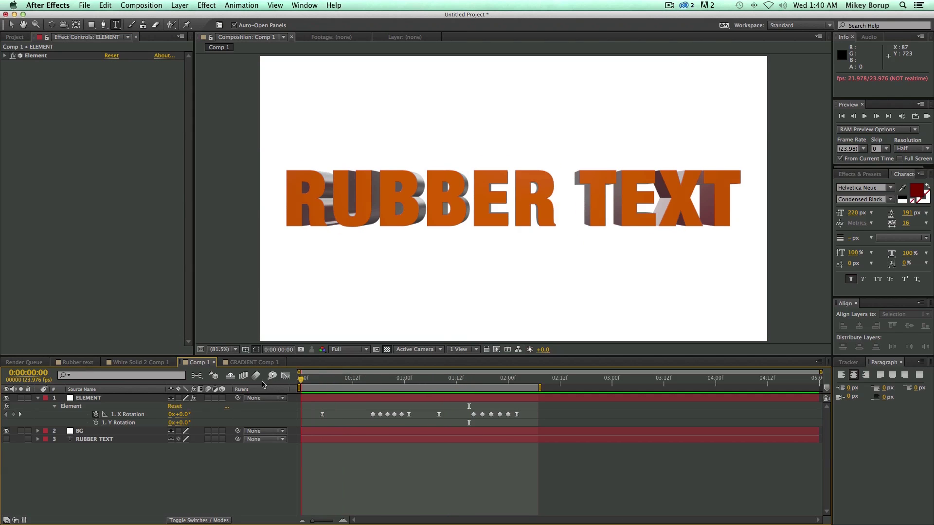
key(space)
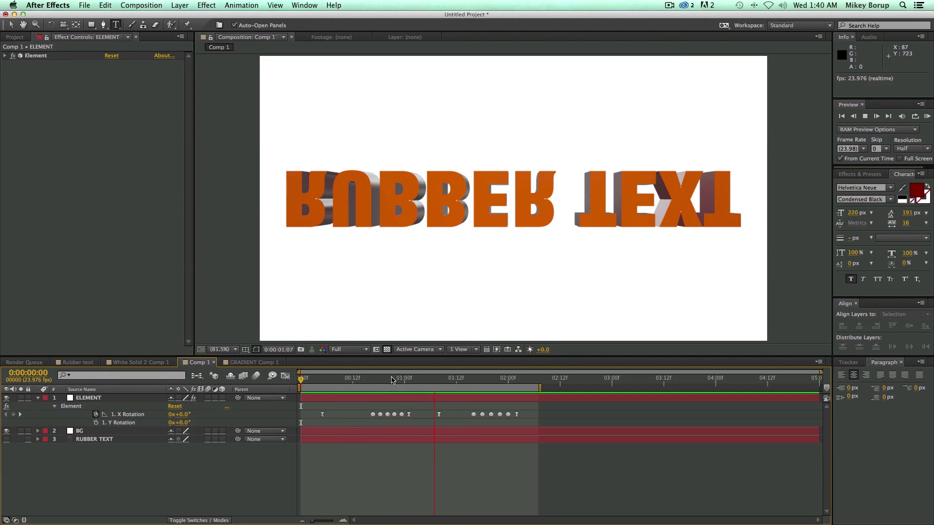
key(space)
key(space)
drag(336, 383, 251, 389)
Add a new adjustment layer above the ELEMENT layer and apply the Time Displacement effect to it.
click(180, 6)
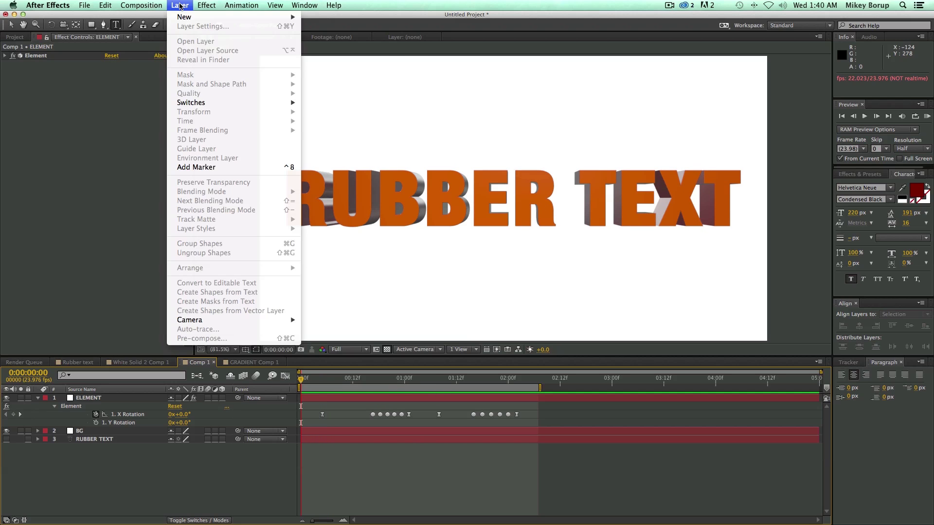
mouse_move(182, 17)
click(345, 76)
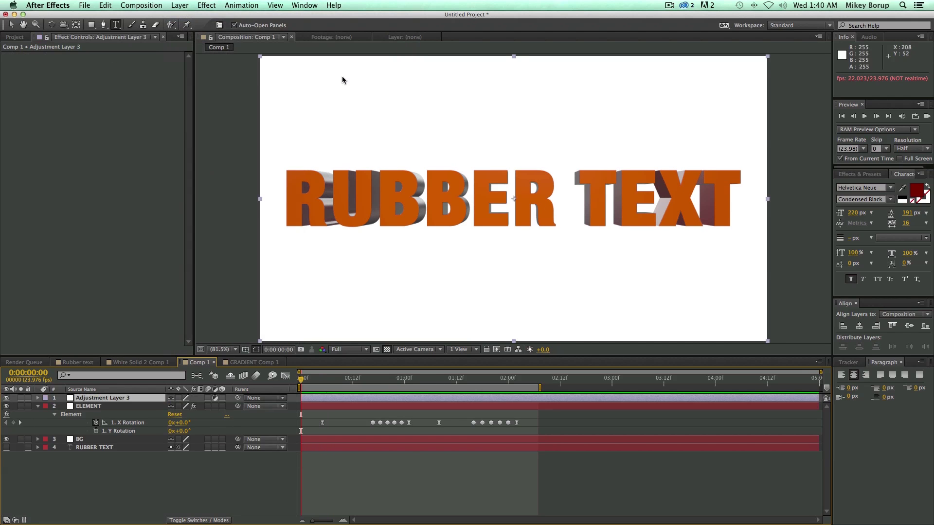
click(206, 6)
mouse_move(253, 234)
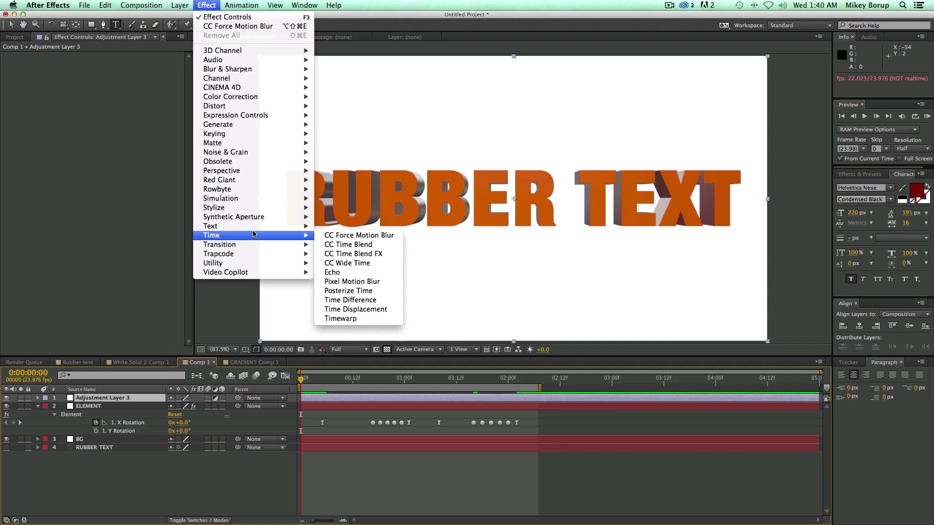
click(377, 308)
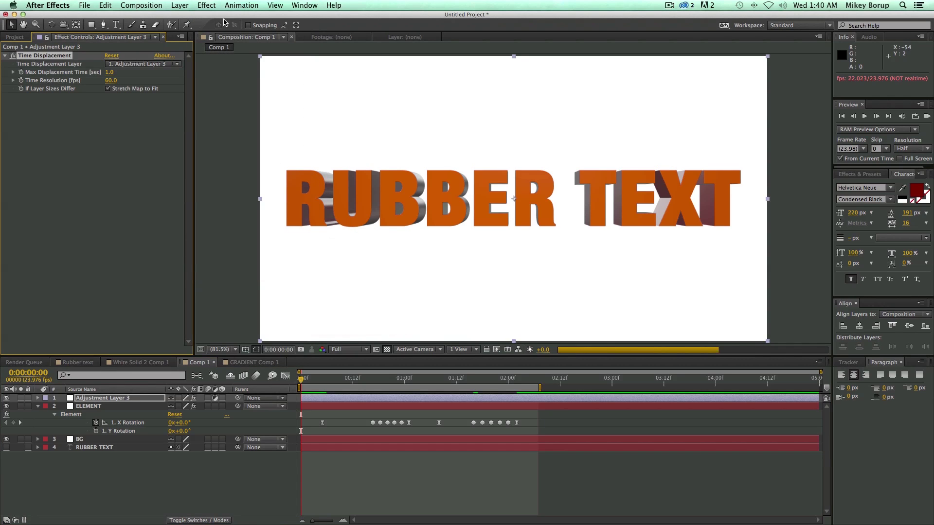
Apply CC Force Motion Blur to the adjustment layer after Time Displacement and switch it off.
click(206, 6)
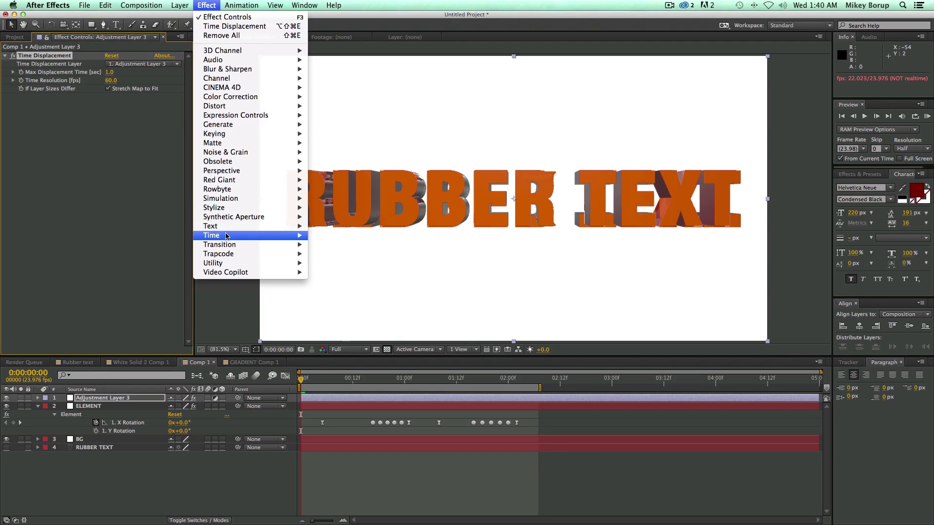
mouse_move(227, 236)
click(353, 236)
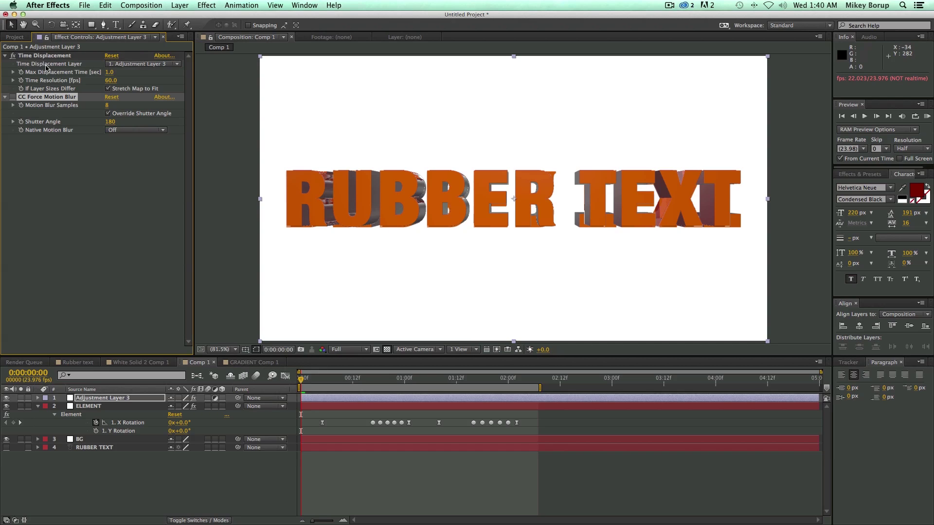
Hide the new adjustment layer and collapse the ELEMENT layer's properties.
click(344, 483)
click(6, 397)
click(38, 406)
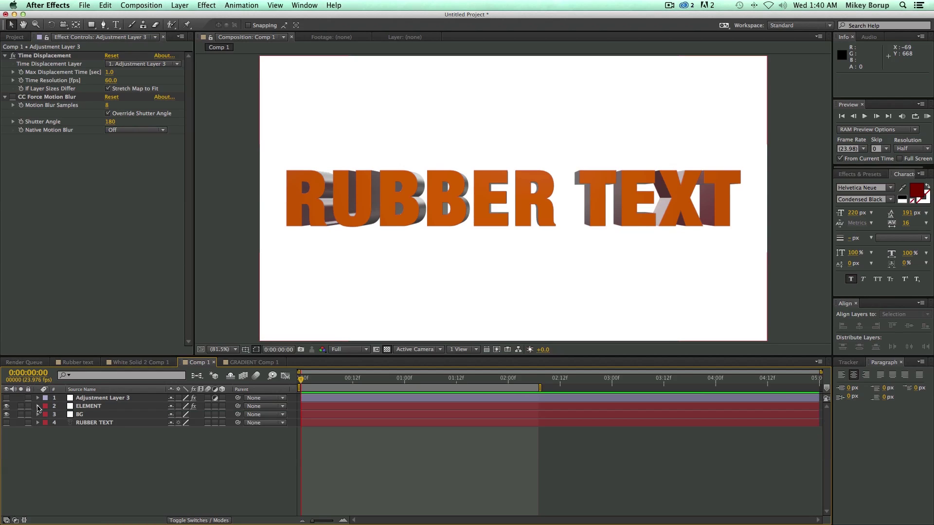
Create a white 1280 x 720 px solid and place it beneath the RUBBER TEXT layer.
click(180, 5)
mouse_move(185, 17)
click(330, 29)
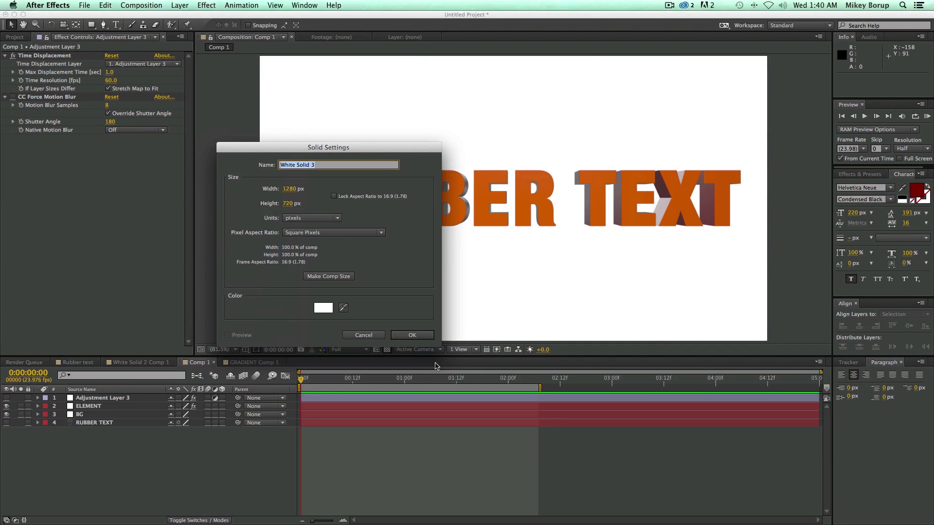
click(422, 334)
drag(114, 400, 110, 435)
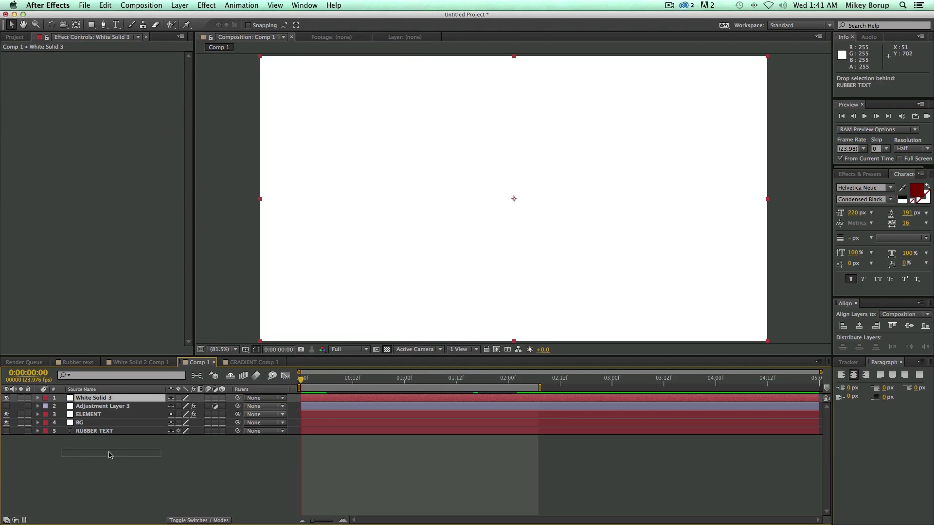
Add a Gradient Overlay layer style to the white solid and move the solid to the top of the layer stack.
click(180, 5)
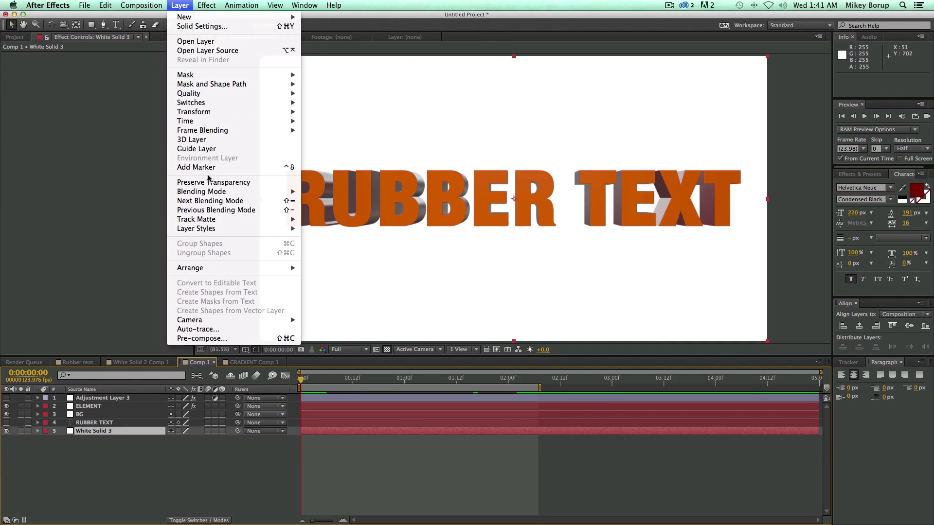
mouse_move(199, 230)
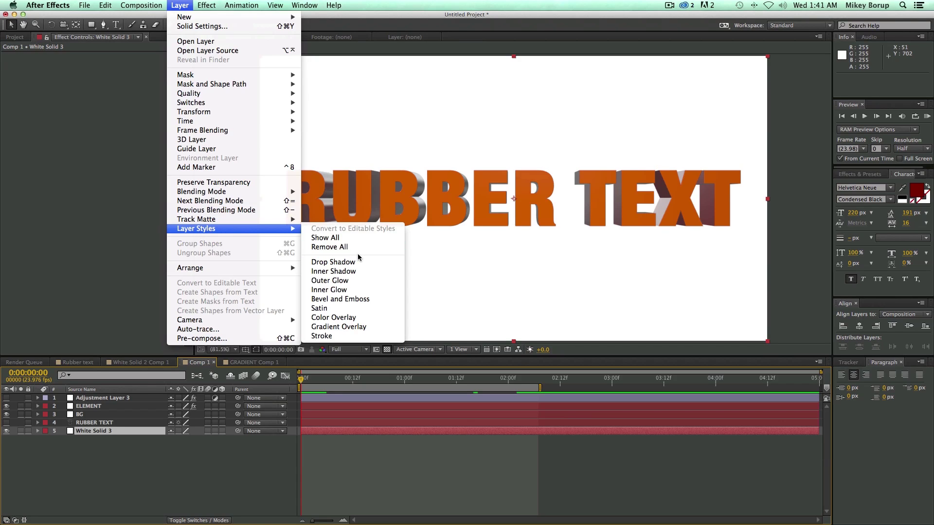
click(365, 326)
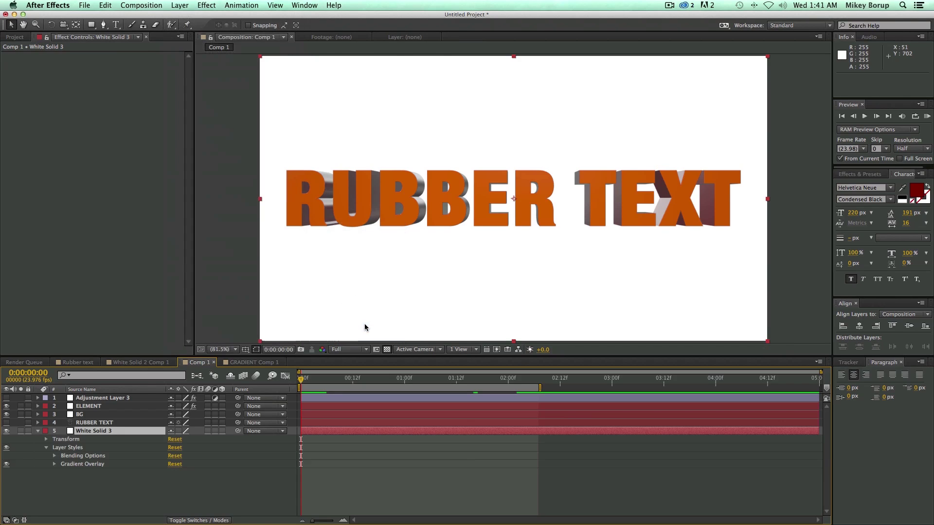
click(54, 465)
scroll(56, 467, up, 3)
drag(108, 434, 102, 399)
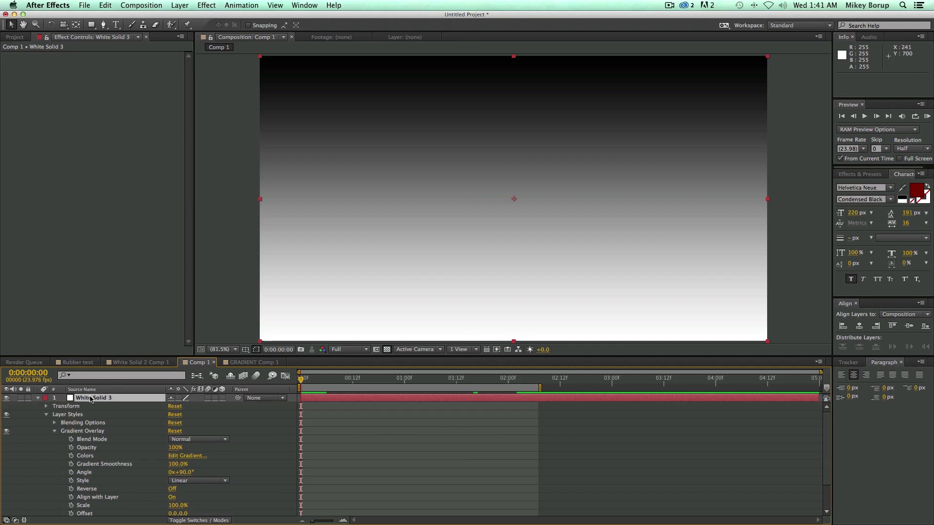
Set the solid's Gradient Overlay angle to 0° and collapse the layer's properties.
scroll(82, 448, down, 2)
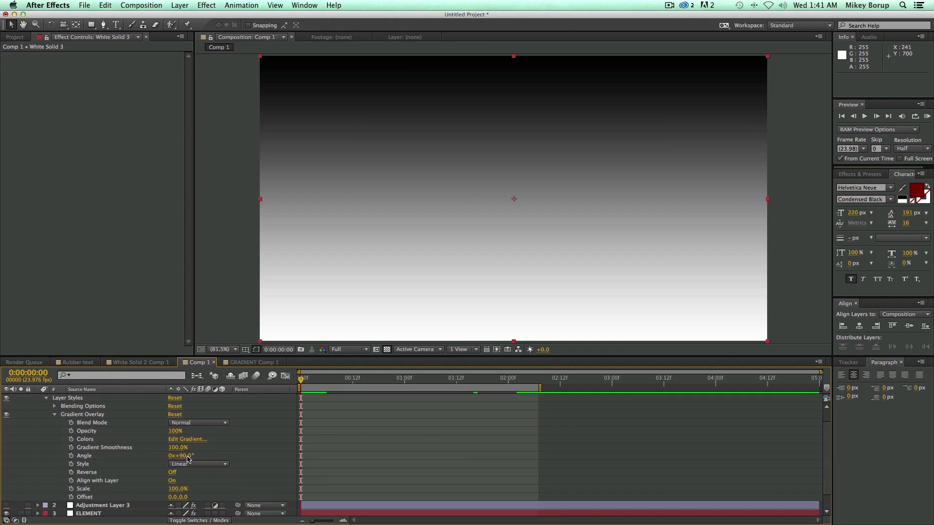
click(183, 456)
text(0)
key(Return)
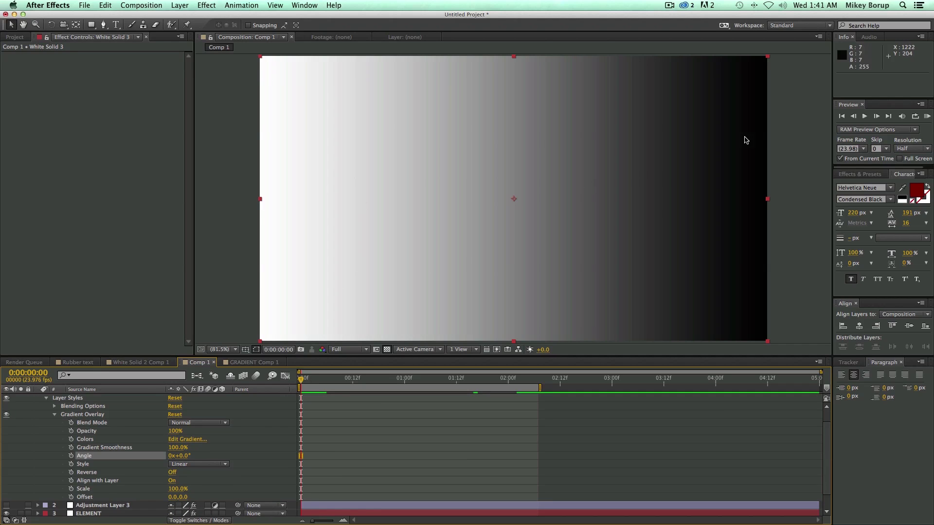
scroll(97, 437, up, 3)
click(38, 398)
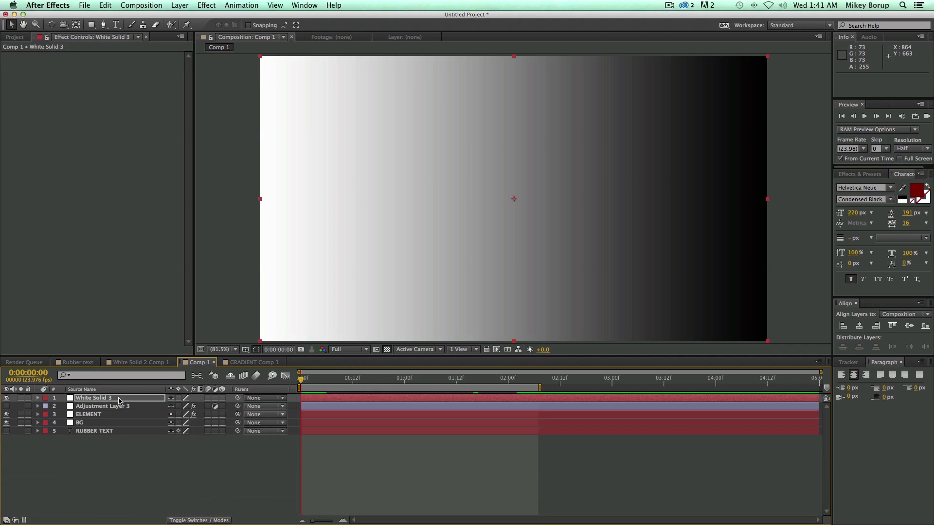
Pre-compose the gradient solid as "time layer" with all attributes moved into it, place it beneath RUBBER TEXT and hide it.
click(122, 399)
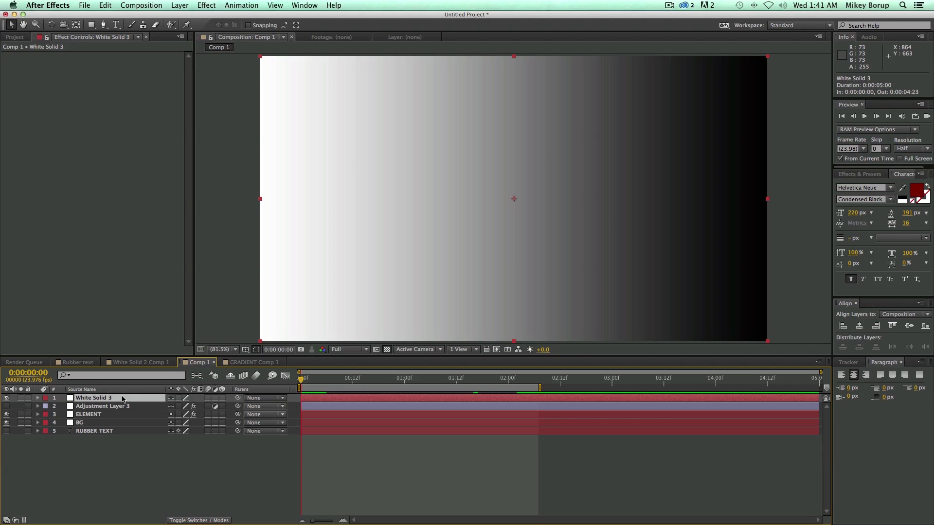
key(super+shift+c)
text(time layer)
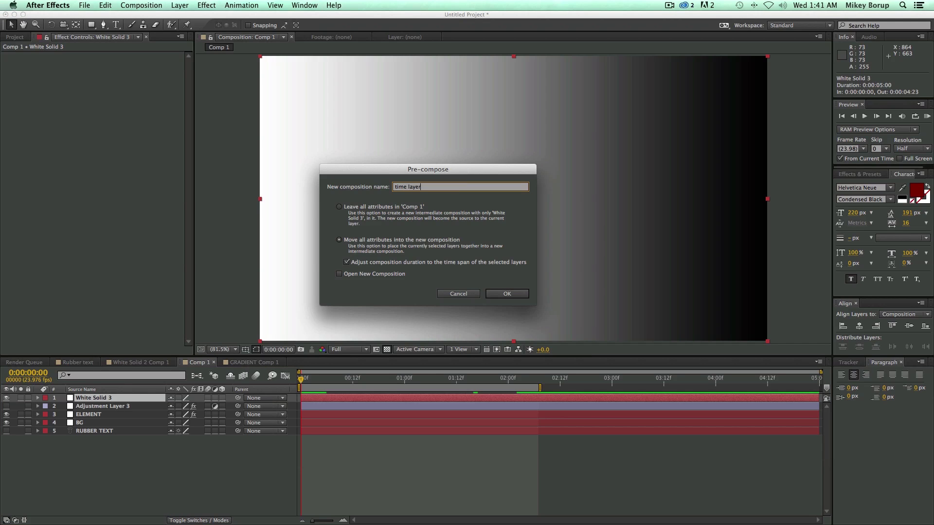
key(Return)
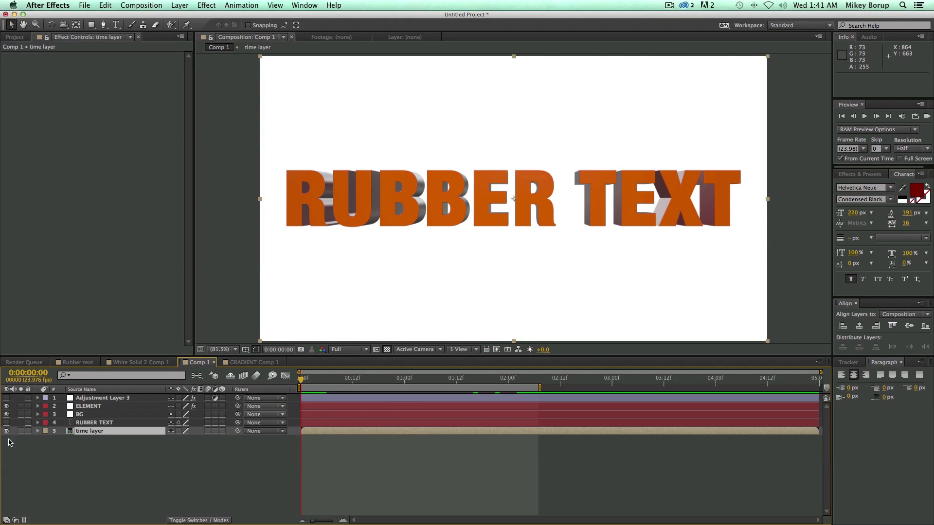
click(6, 431)
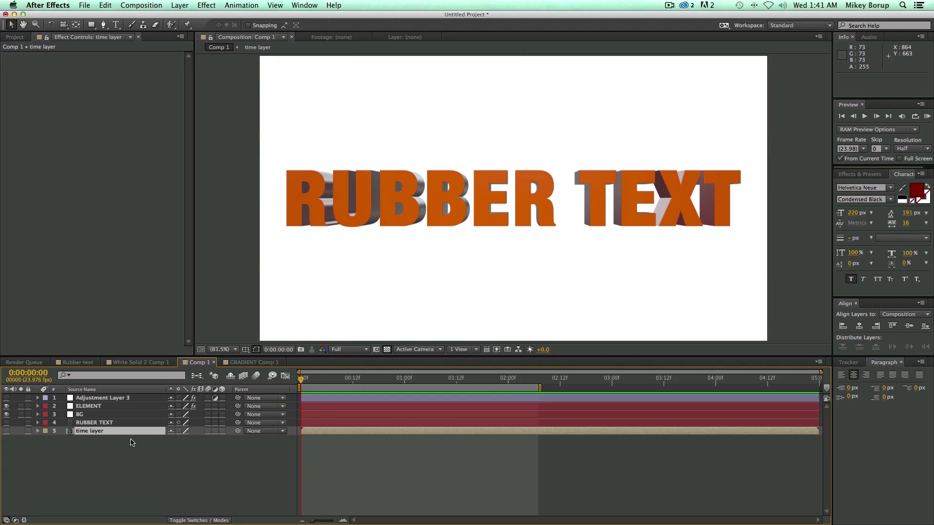
Set the adjustment layer's Time Displacement Layer to "time layer" and make the adjustment layer visible.
click(131, 399)
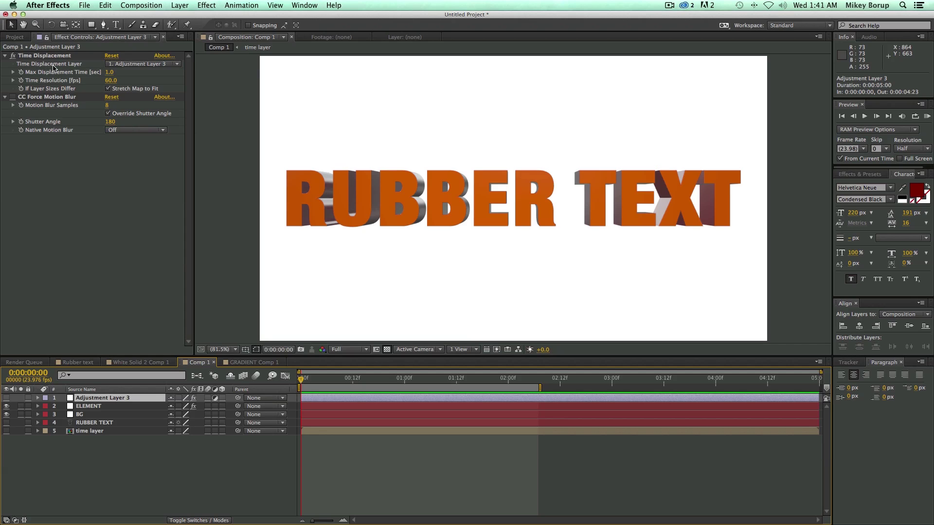
click(145, 68)
click(146, 127)
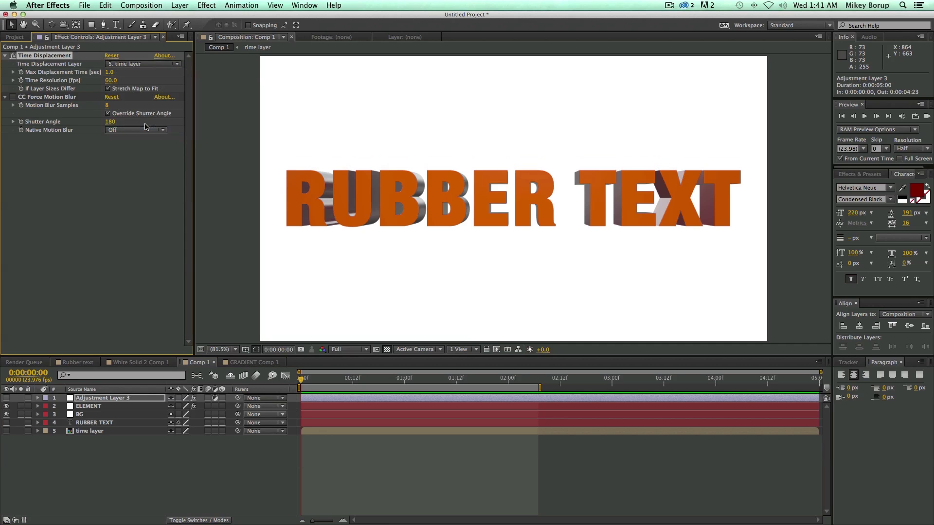
click(6, 398)
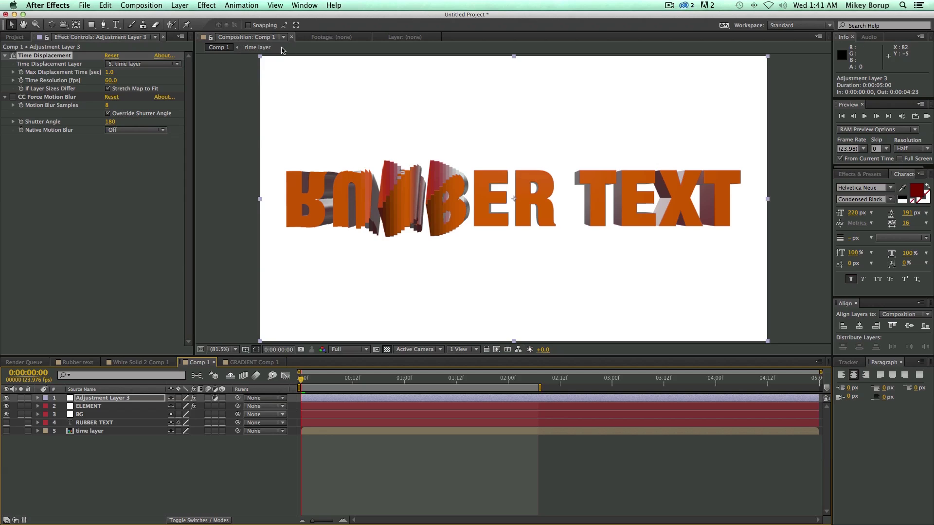
Show the "time layer" and move it directly beneath the ELEMENT layer so the gradient sits behind the text.
click(88, 432)
click(6, 431)
drag(93, 432, 98, 409)
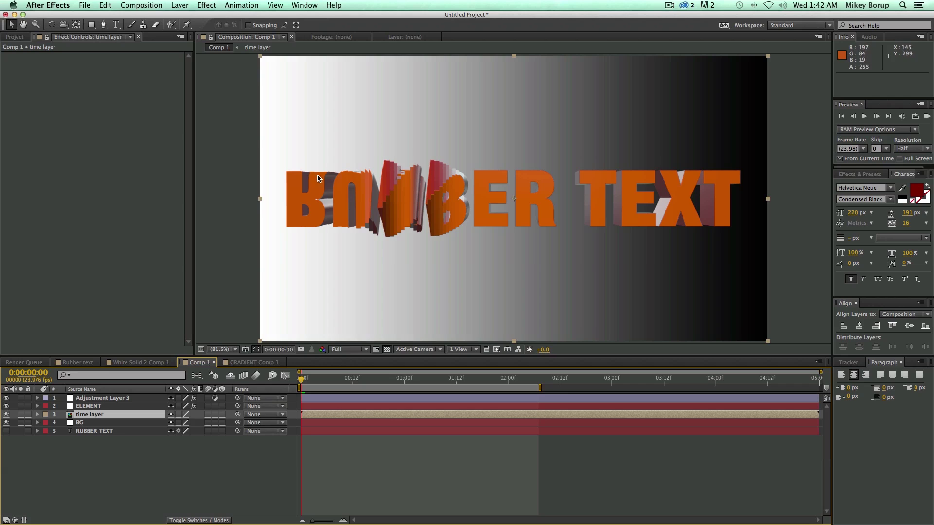
Check the composition's width in its settings and set the adjustment layer's Time Displacement resolution to 1280 fps.
click(107, 399)
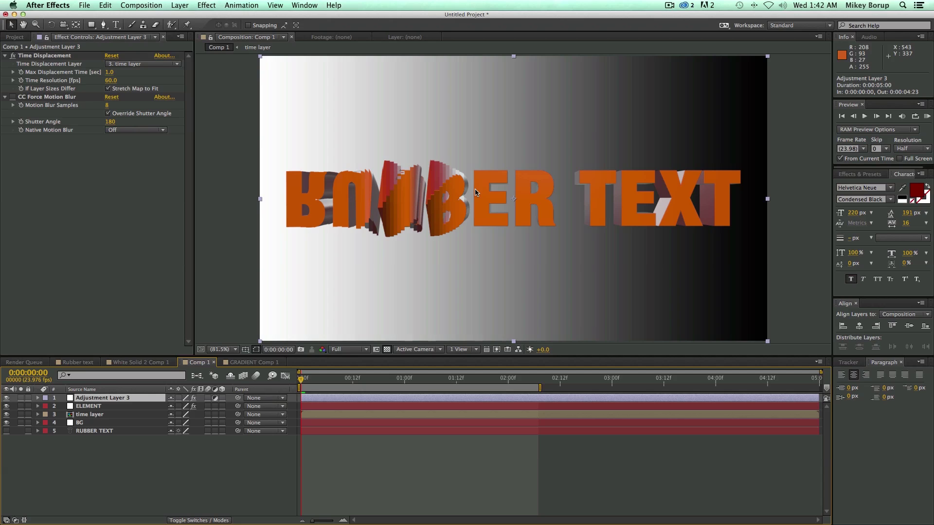
right_click(229, 251)
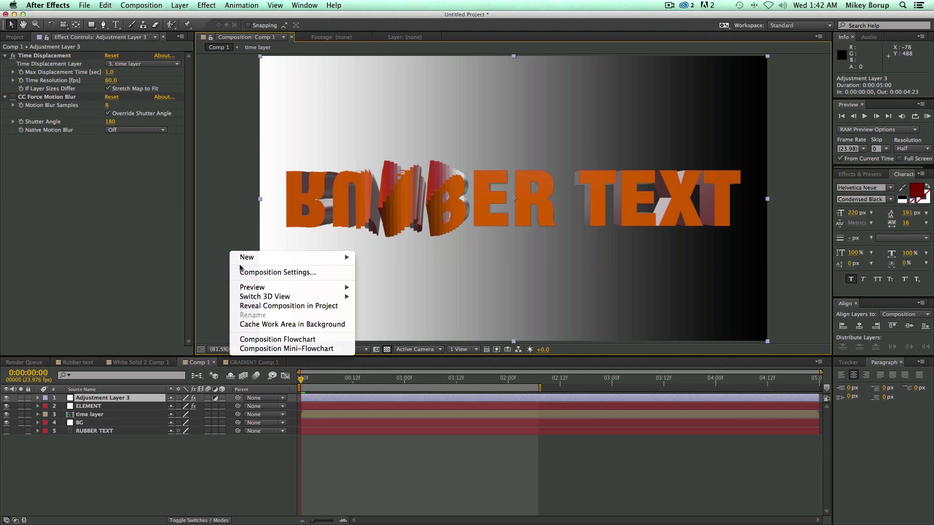
click(247, 272)
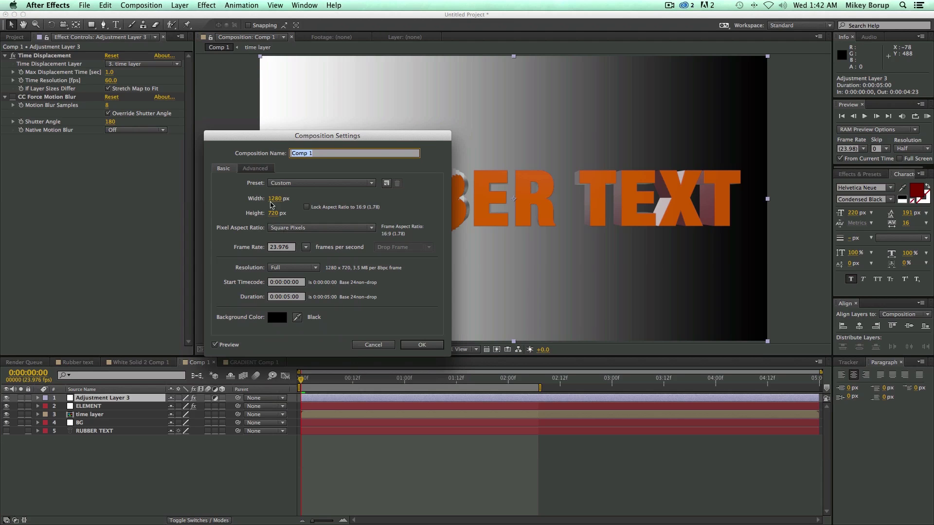
click(373, 345)
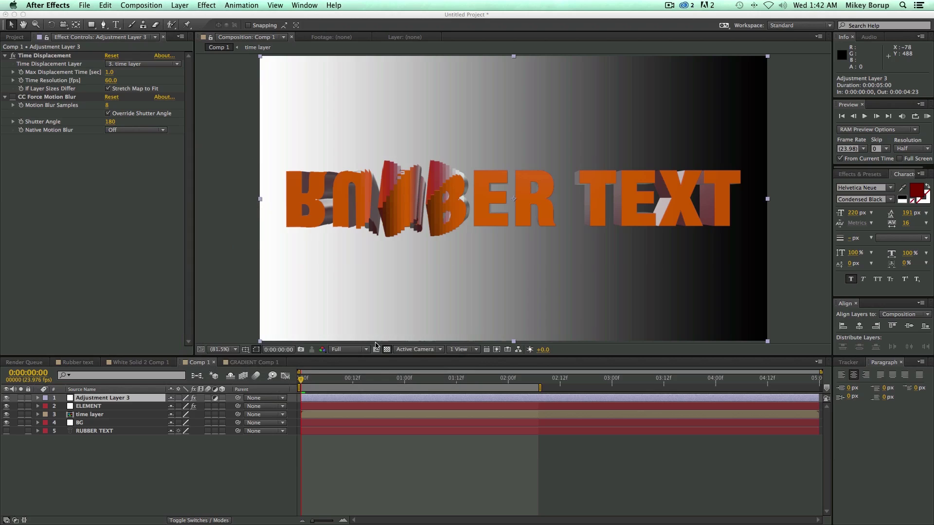
click(111, 80)
text(1280)
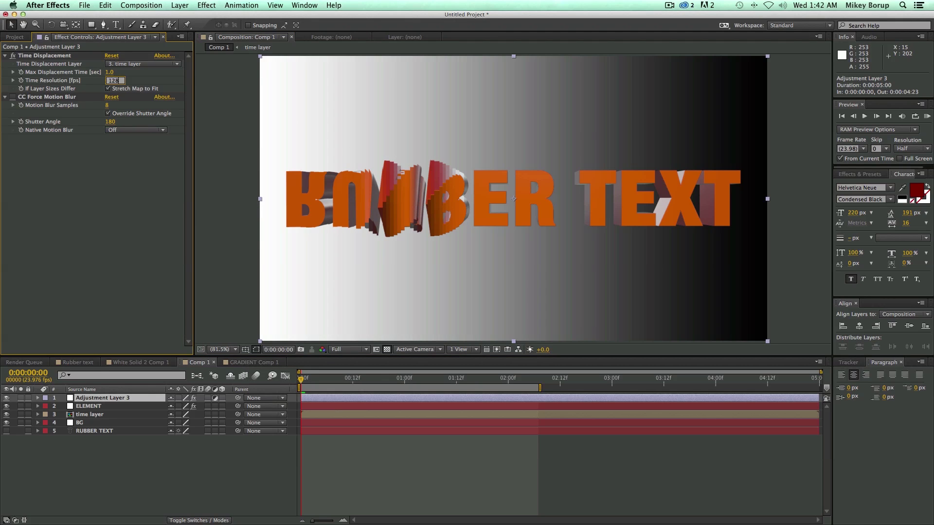
key(Return)
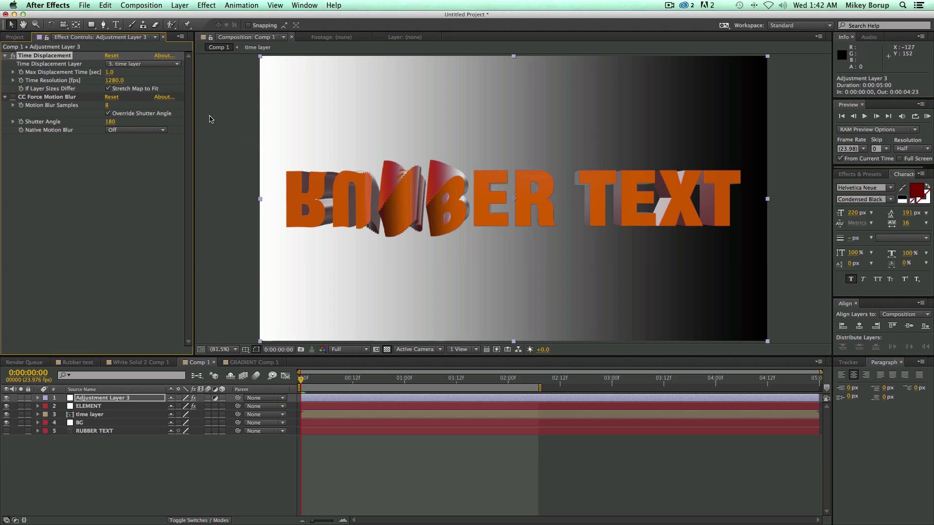
Set Max Displacement Time to 0.2 seconds on the adjustment layer and reveal the ELEMENT layer's animated properties.
click(110, 73)
key(Return)
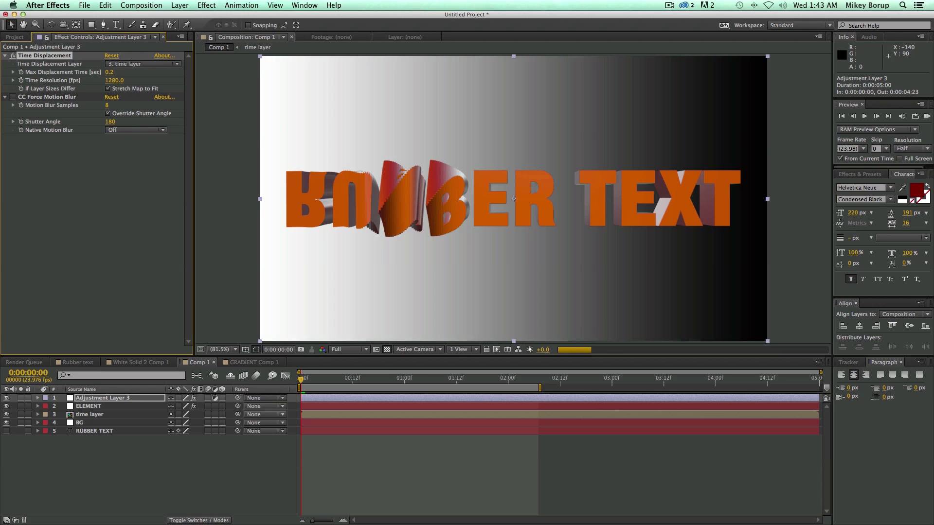
key(ctrl+Down)
key(u)
click(348, 380)
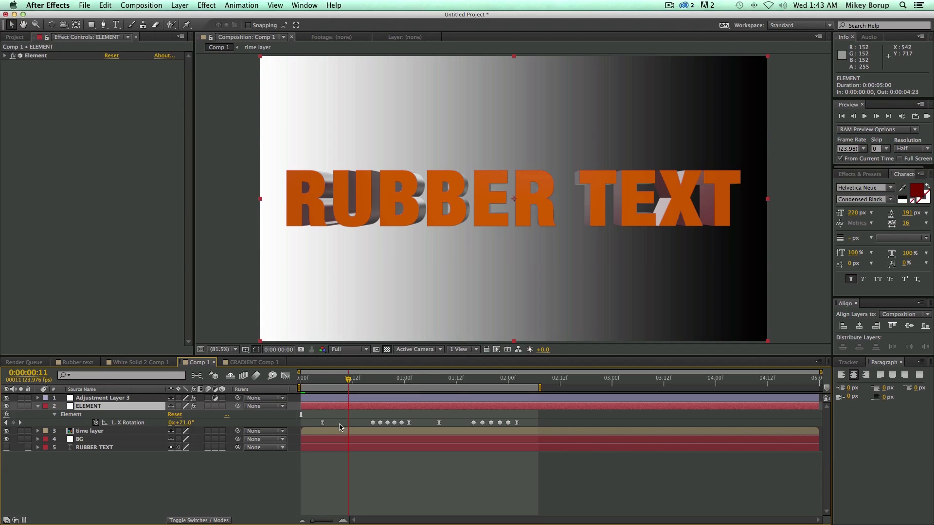
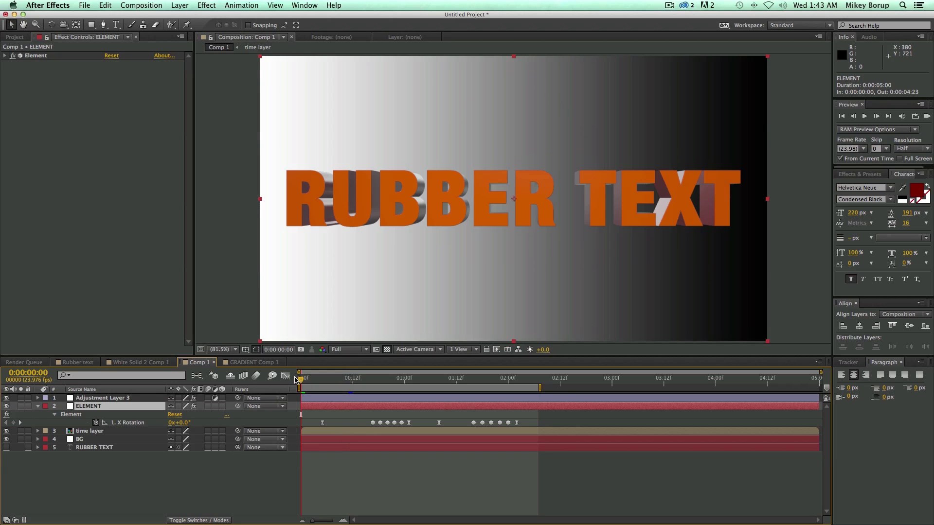
RAM-preview the twisting text with the viewer resolution reduced to Third and then Half, ending with the adjustment layer selected.
click(349, 349)
click(349, 391)
key(KP_0)
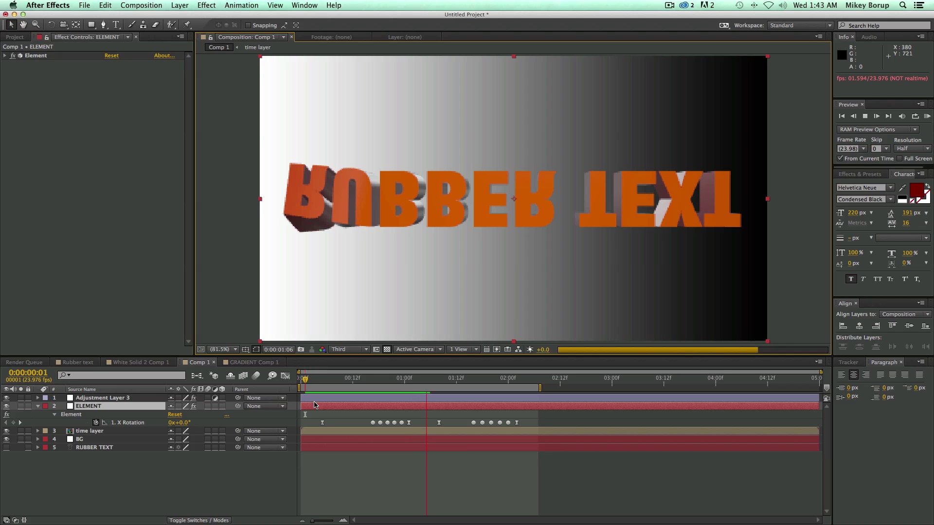
click(310, 383)
click(333, 406)
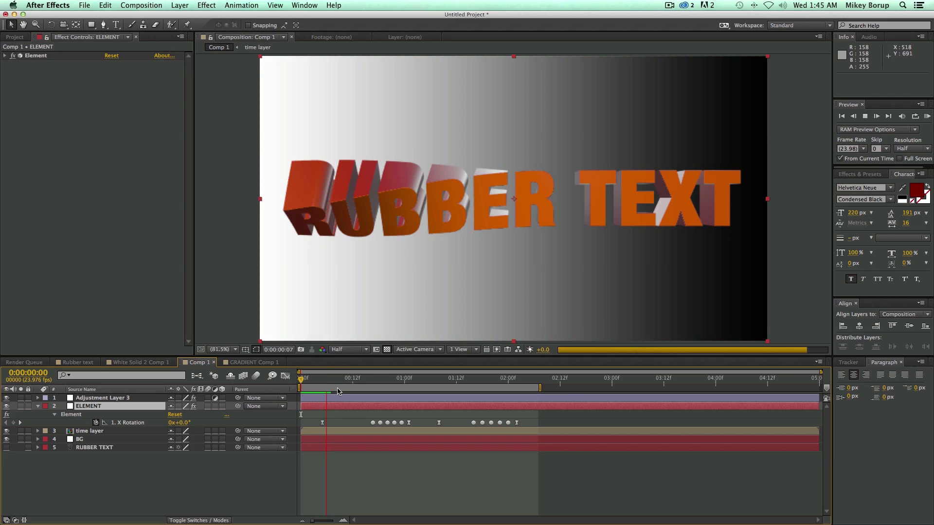
click(341, 398)
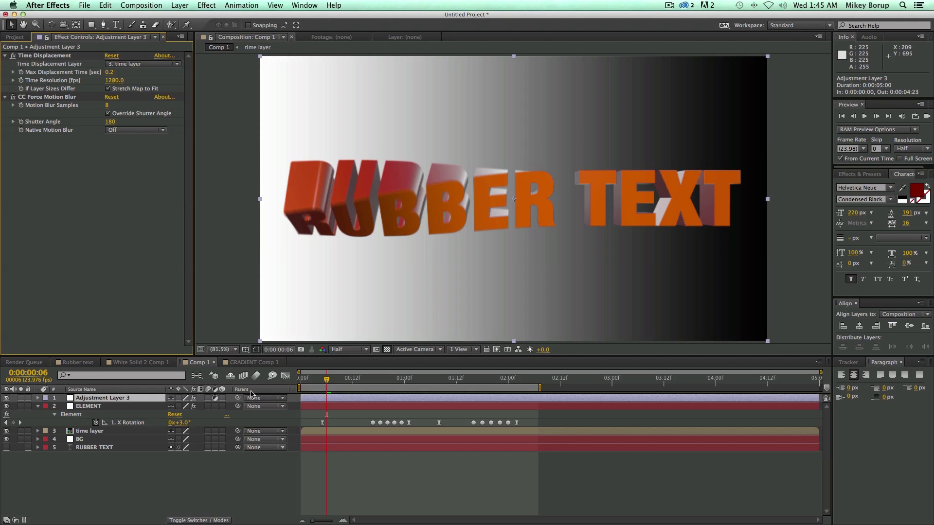
Compare the spinning text with the adjustment layer hidden and shown, and RAM-preview the animation from the first frame.
click(7, 398)
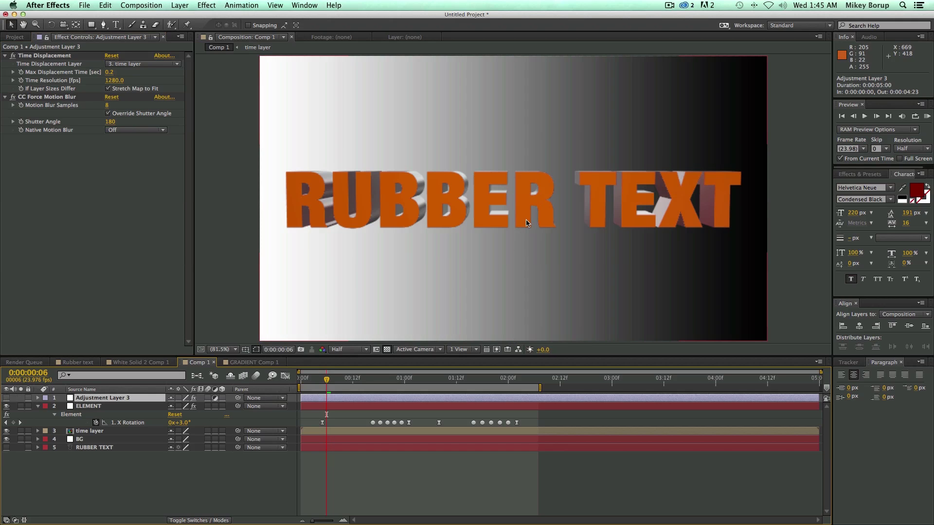
key(space)
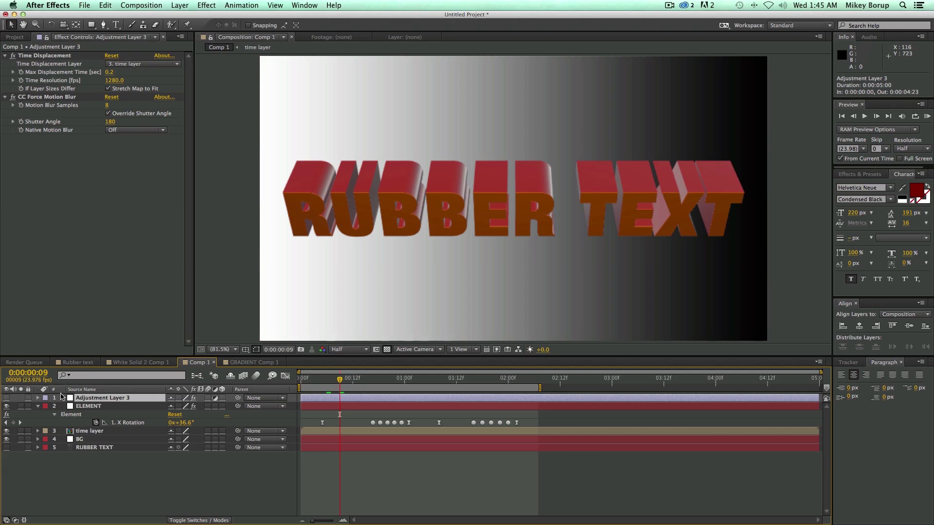
click(6, 397)
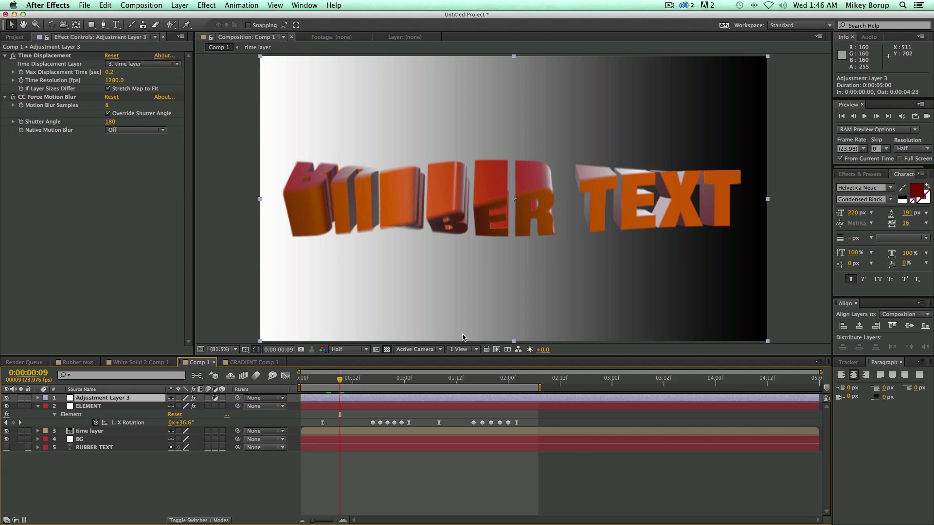
key(Home)
key(KP_0)
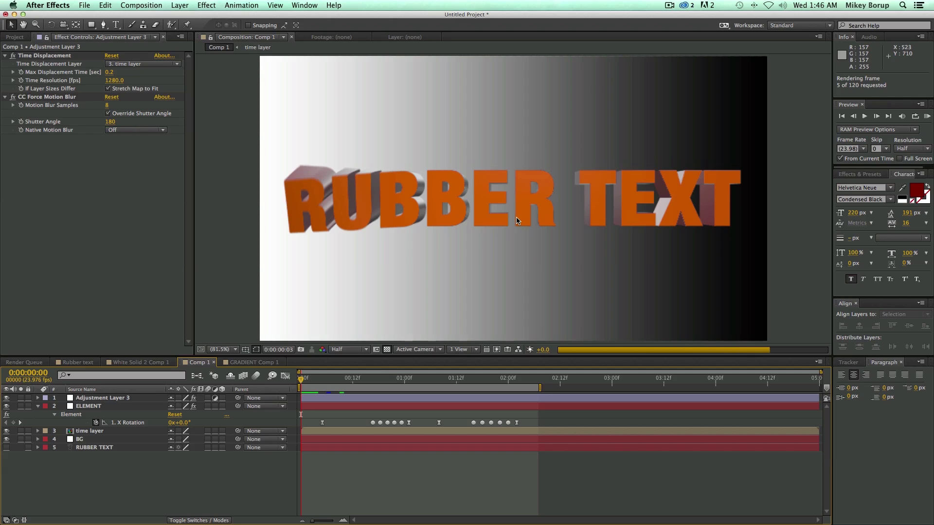
click(328, 385)
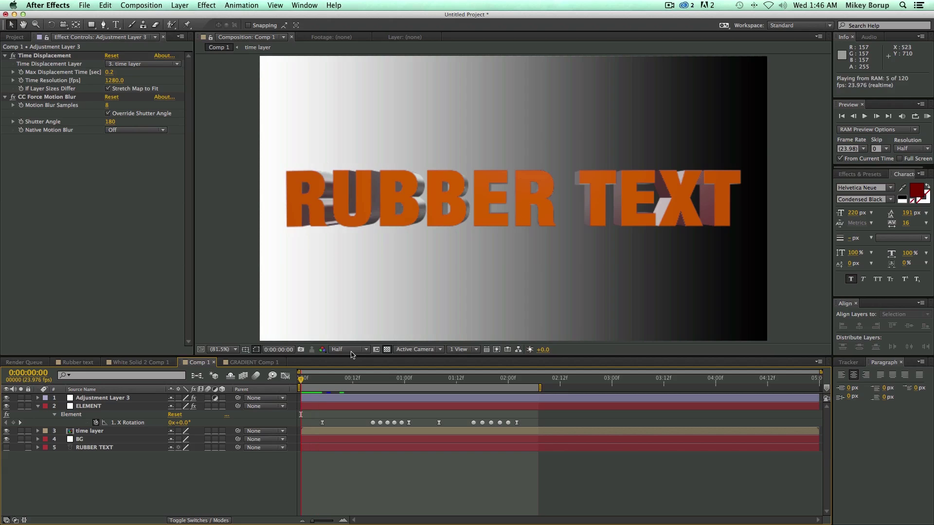
Hide the adjustment layer and extend the end of Comp 1's work area to 0:00:04:20.
drag(329, 385, 367, 386)
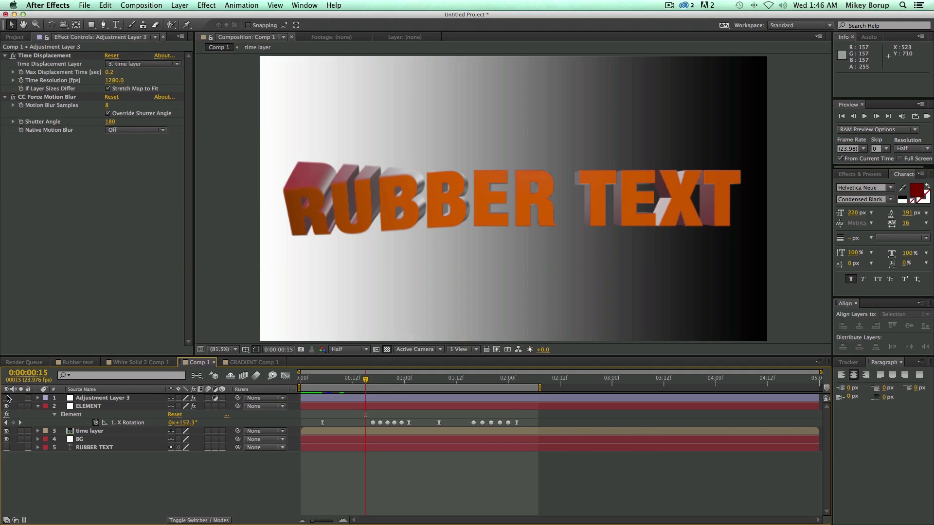
double_click(538, 388)
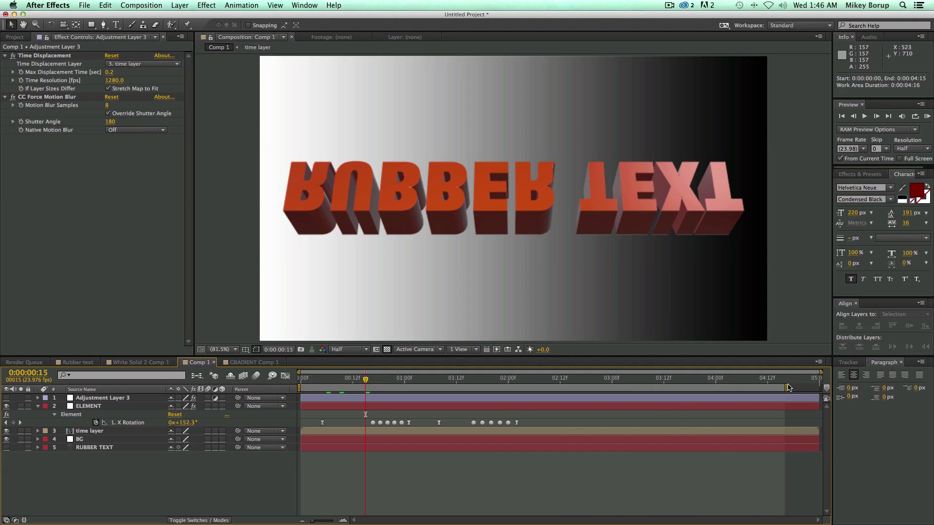
Start keyframing the Element effect's Group 1 Z Rotation on the ELEMENT layer at 0:00:02:10.
click(547, 380)
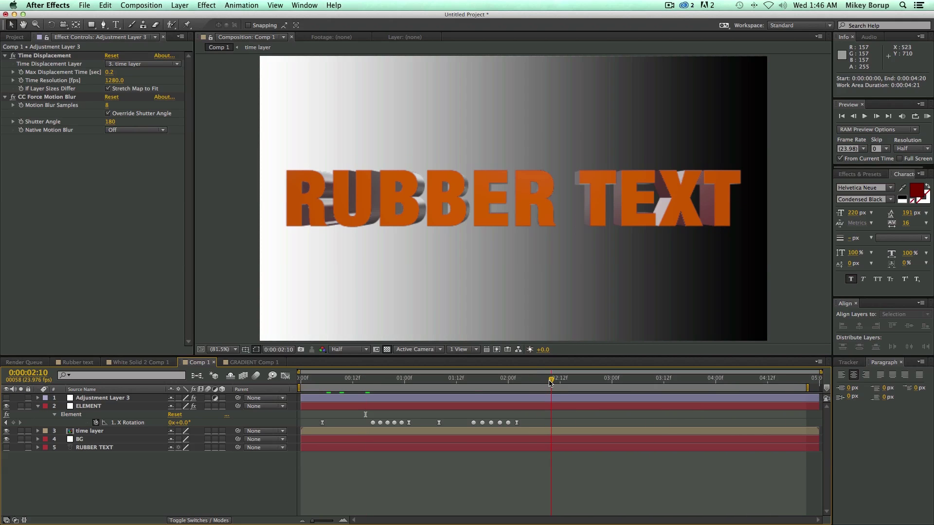
click(213, 397)
click(97, 406)
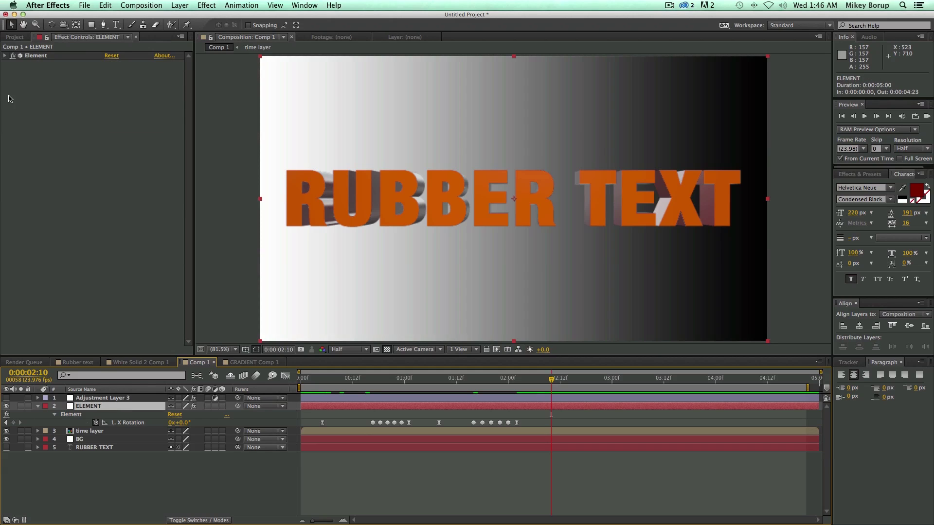
click(4, 56)
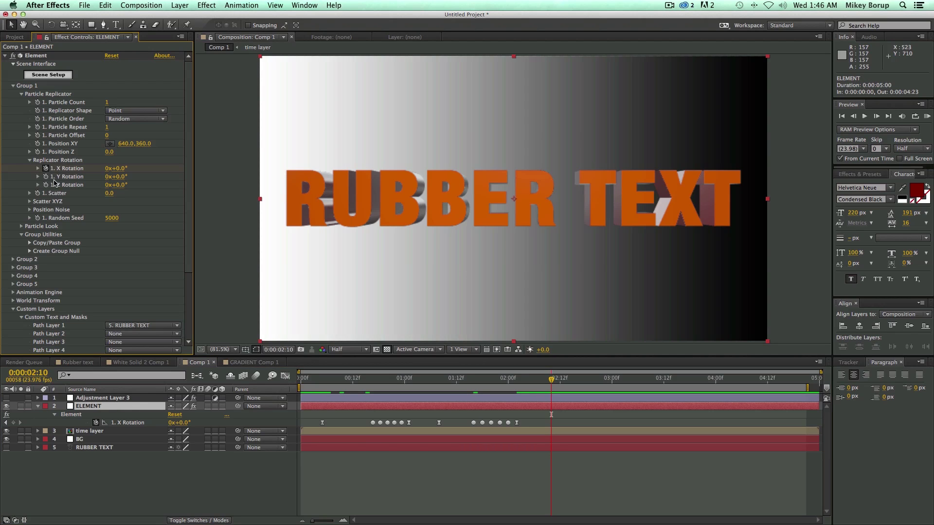
click(45, 186)
Undo a trial Z Rotation of 35° and set Z Rotation to 180° at 0:00:02:22.
drag(123, 185, 136, 186)
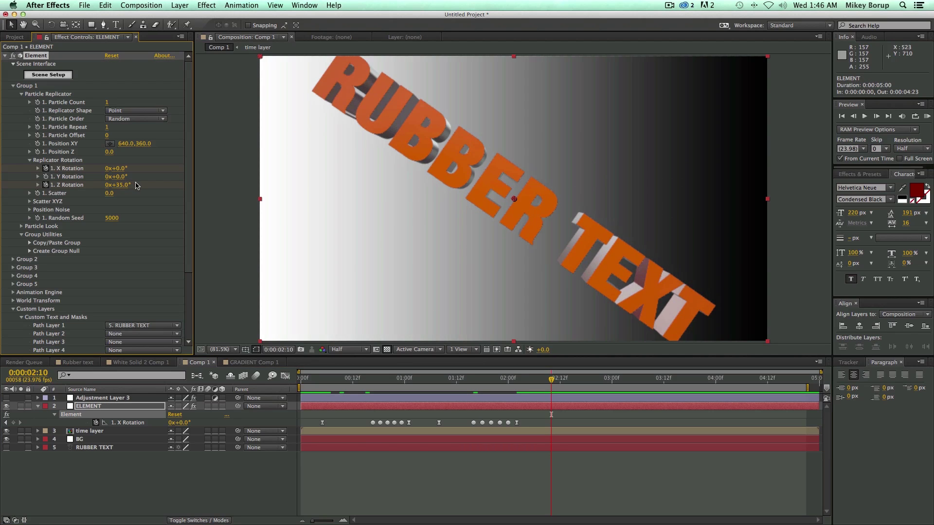
key(super+z)
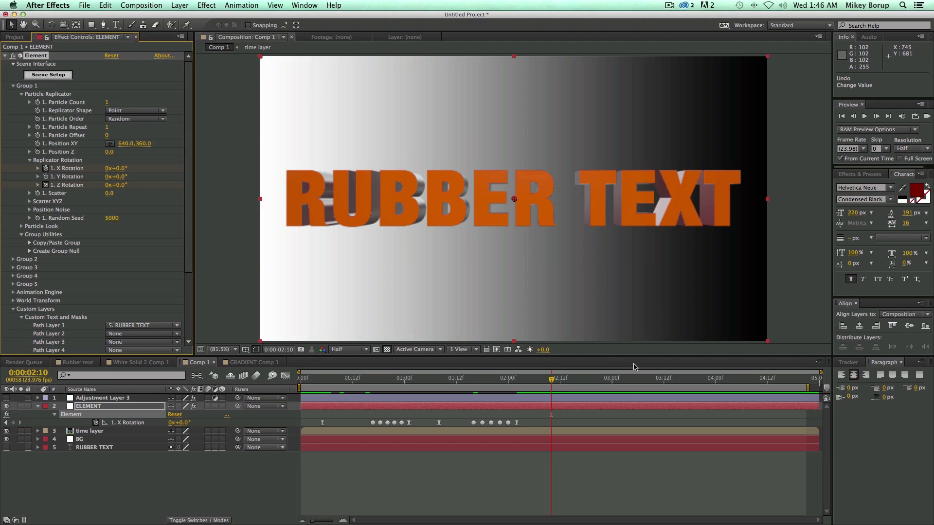
click(603, 380)
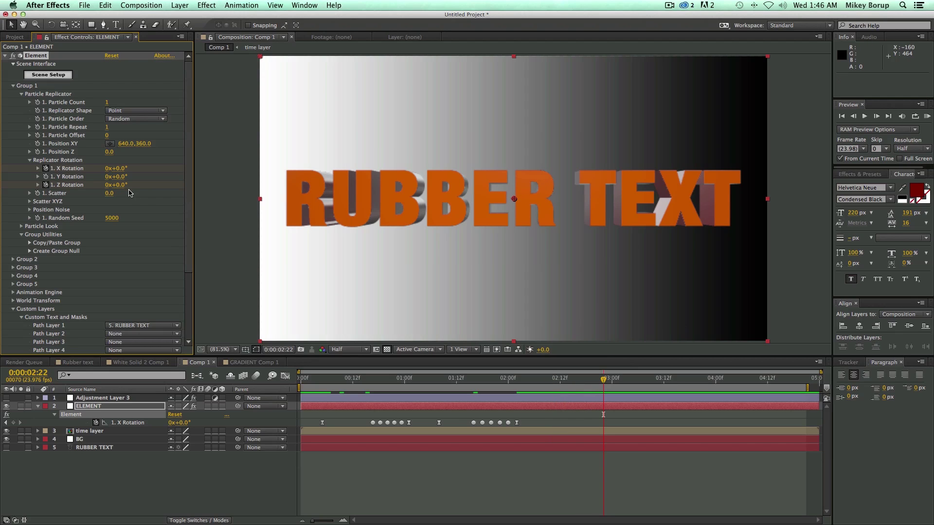
text(180)
key(Return)
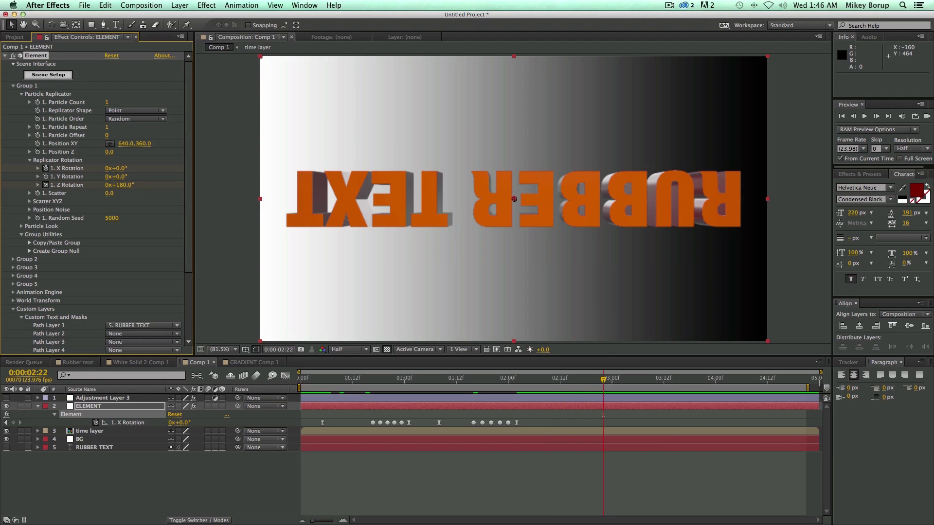
Play through the Z Rotation spin and make the adjustment layer visible again.
drag(603, 380, 538, 382)
key(space)
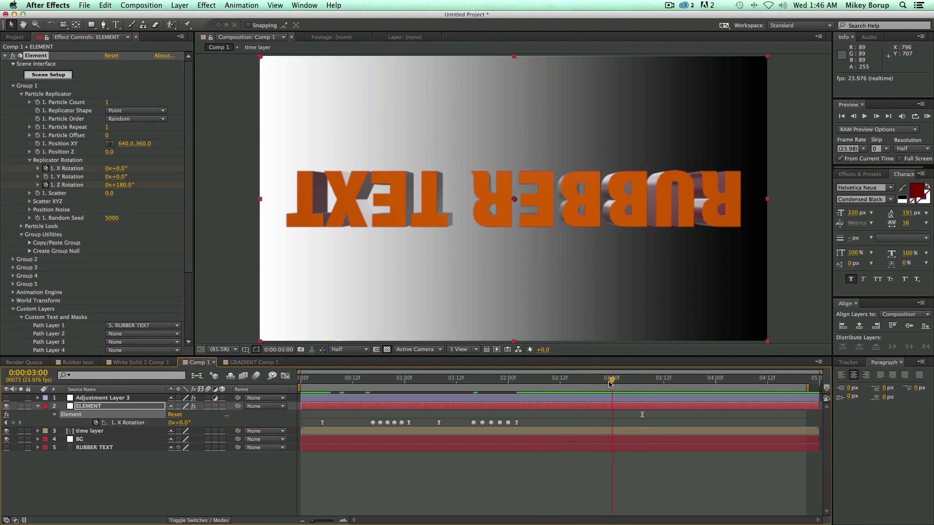
click(552, 381)
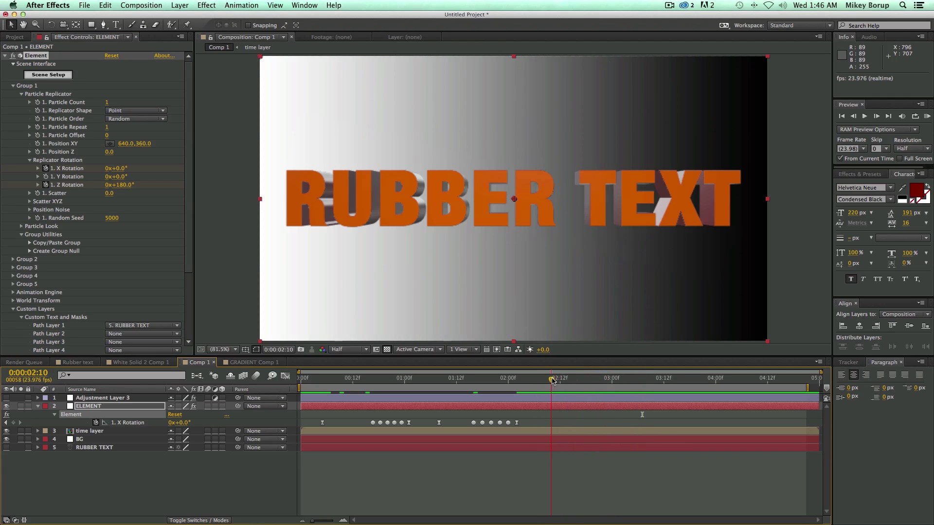
click(6, 398)
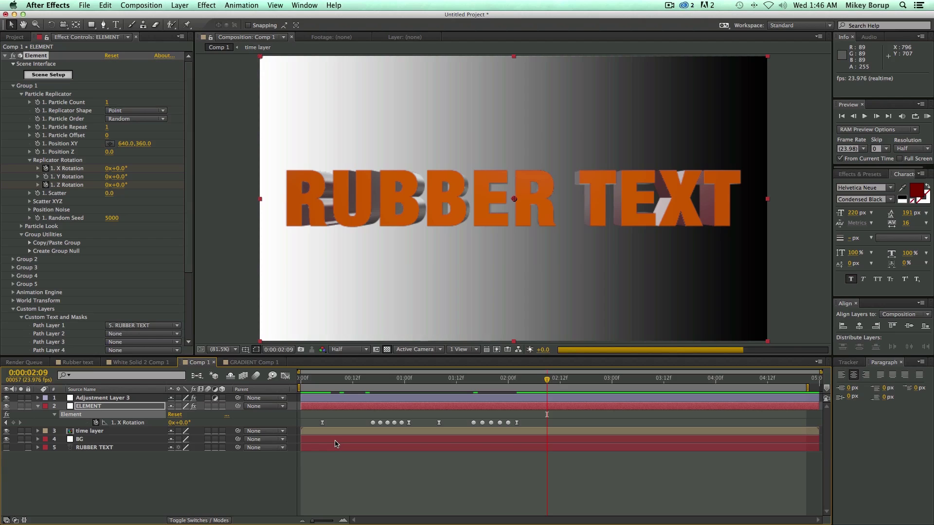
click(585, 382)
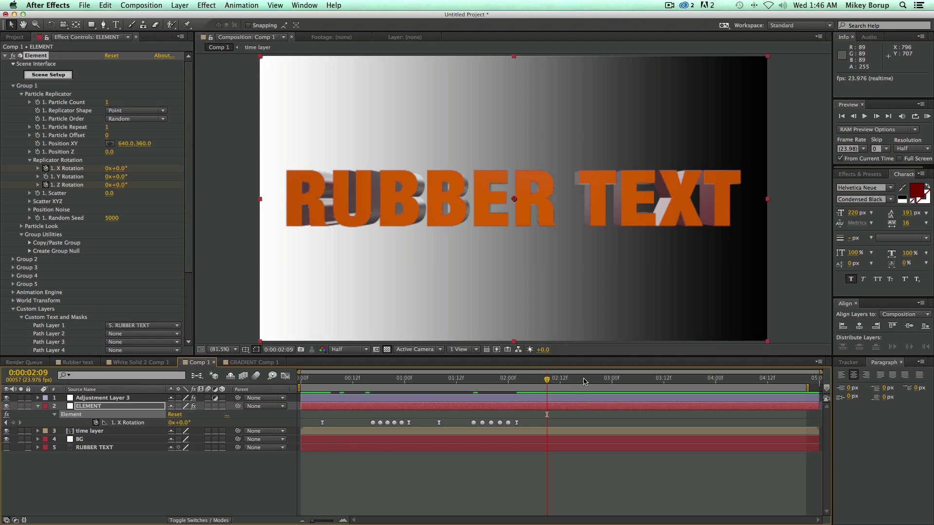
Reveal the ELEMENT layer's keyframes, reselect the adjustment layer and RAM-preview the displaced Z spin from 0:00:02:10.
click(571, 409)
key(u)
key(u)
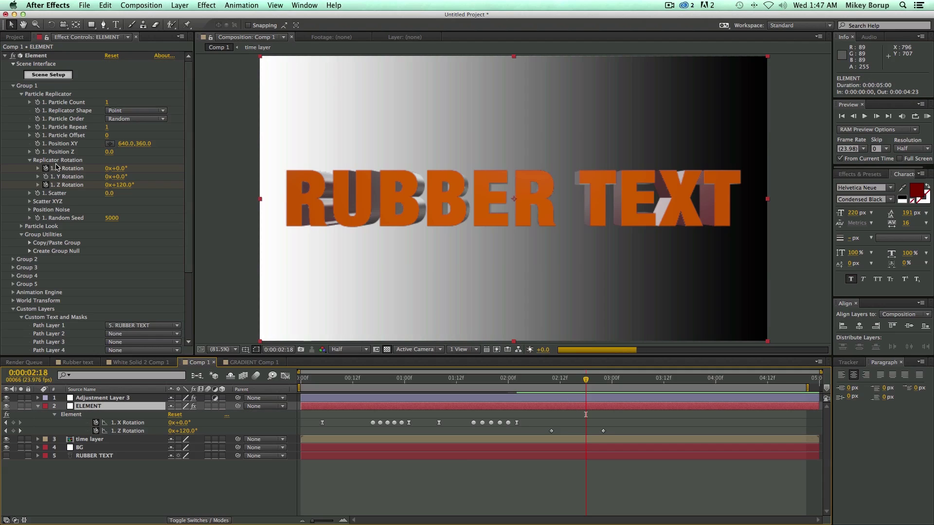
key(super+Up)
key(KP_0)
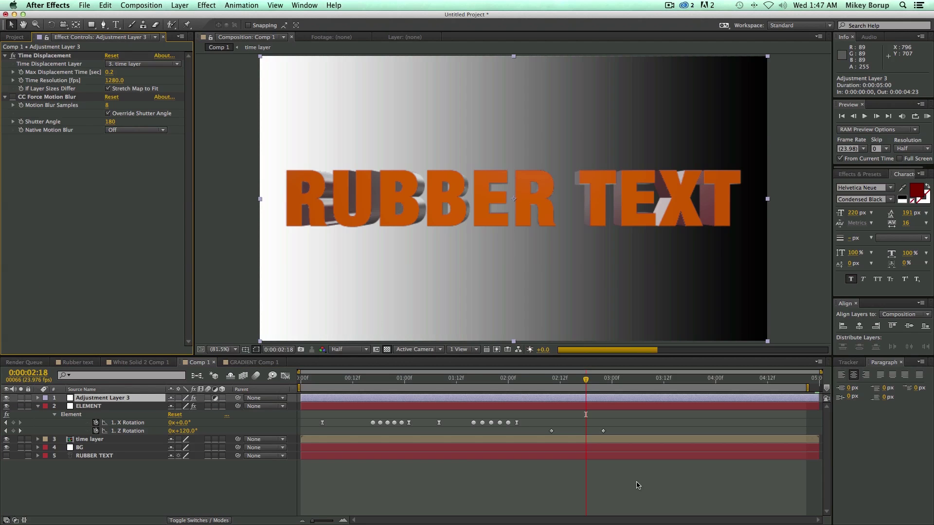
drag(587, 380, 554, 382)
key(KP_0)
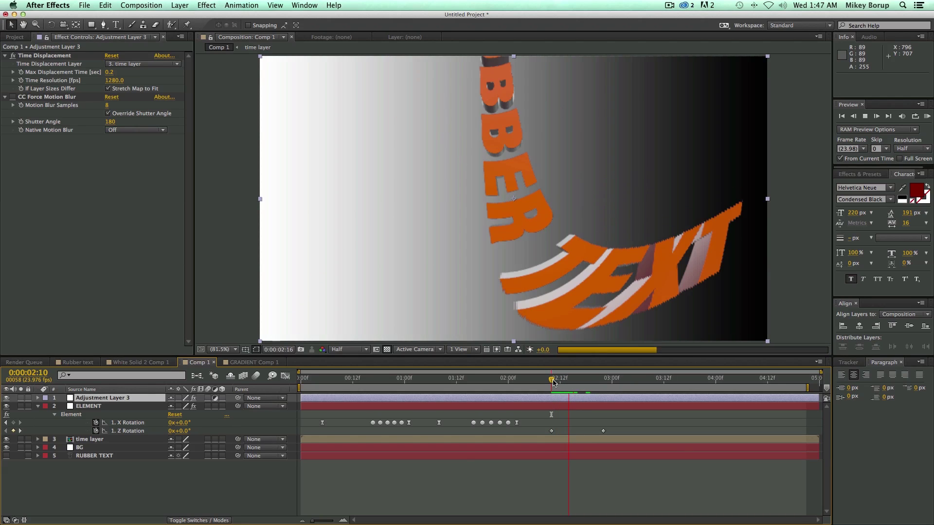
Open the "time layer" composition at 0:00:02:05, extend its work area to the end and select White Solid 3.
mouse_move(547, 386)
mouse_down()
mouse_move(572, 384)
mouse_move(531, 385)
mouse_up()
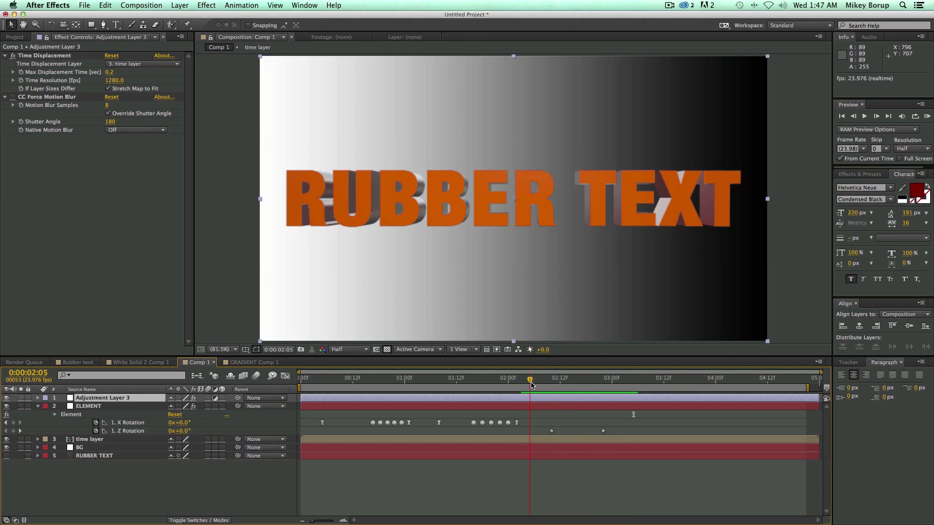
double_click(545, 441)
drag(540, 388, 821, 388)
click(524, 399)
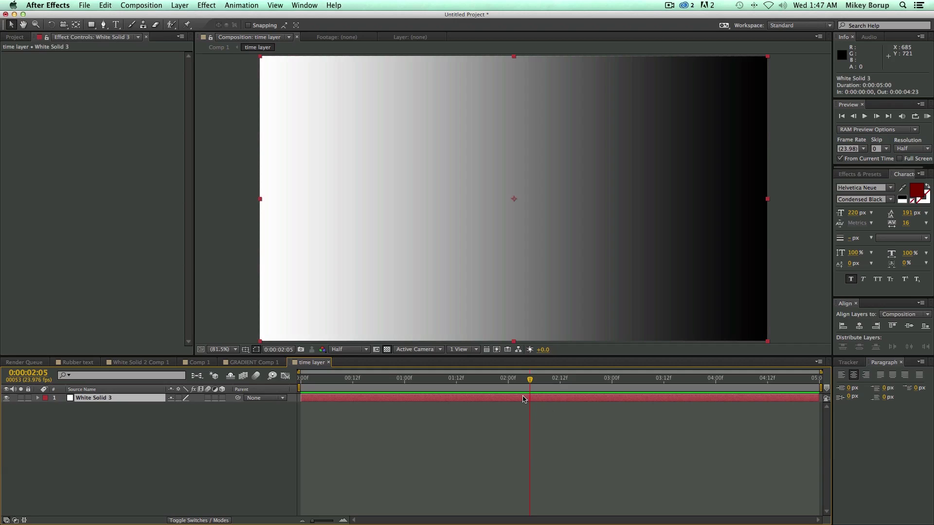
Duplicate White Solid 3 in the "time layer" composition and trim the copy to start at 0:00:02:05.
key(ctrl+d)
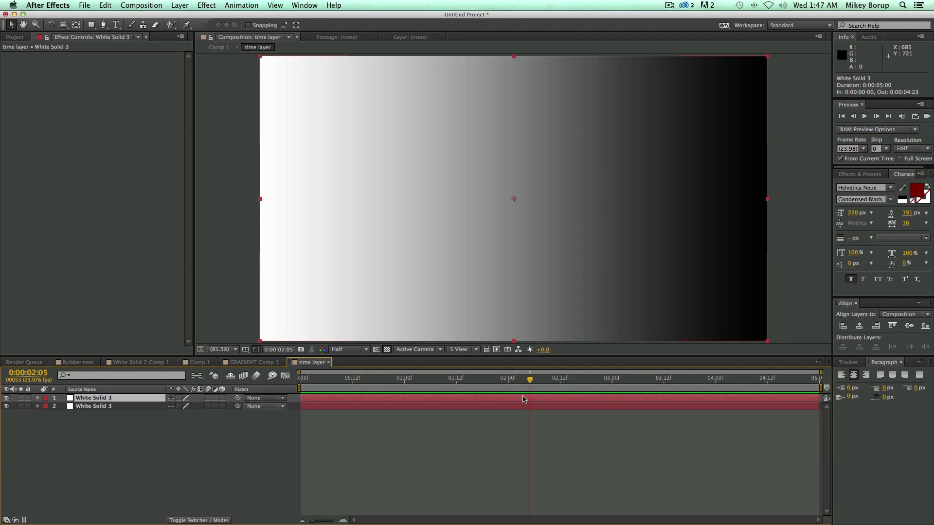
key(alt+bracketleft)
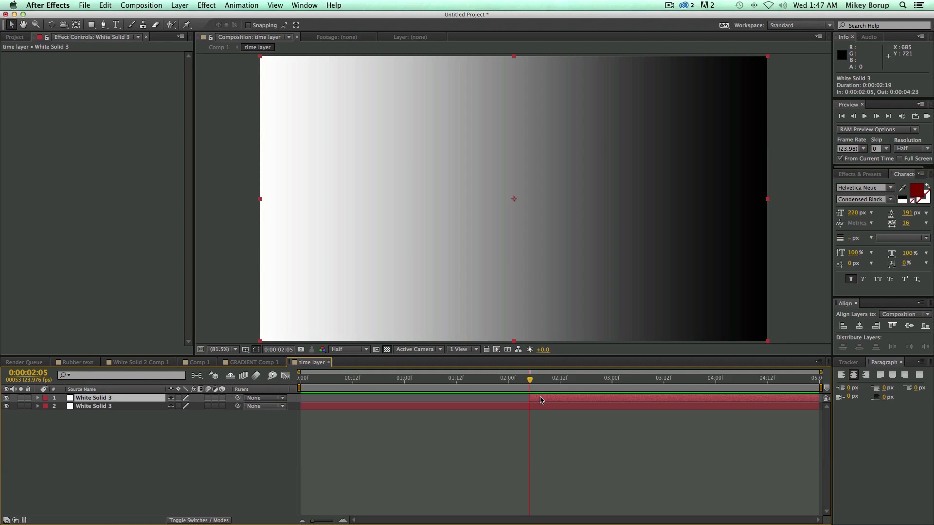
Set the Gradient Overlay style of the upper White Solid 3 to Radial.
click(38, 398)
click(46, 414)
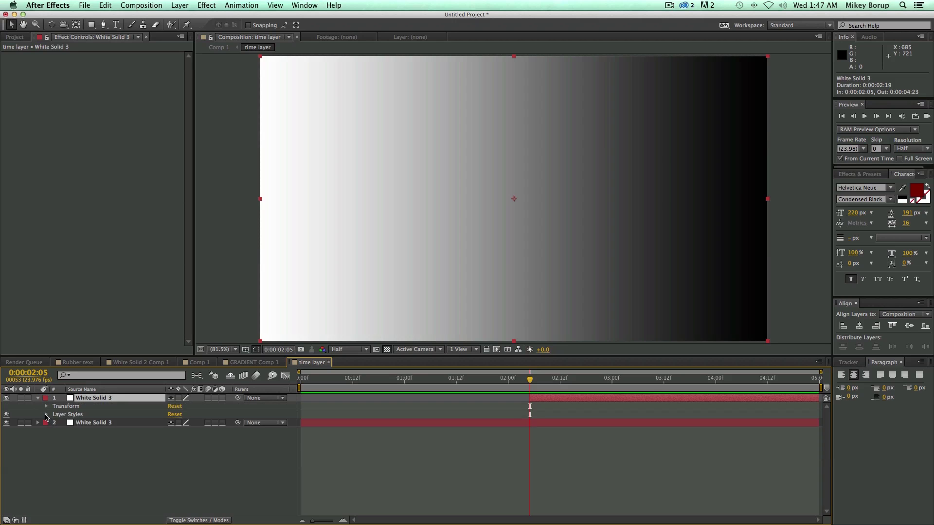
click(54, 432)
click(197, 478)
click(192, 486)
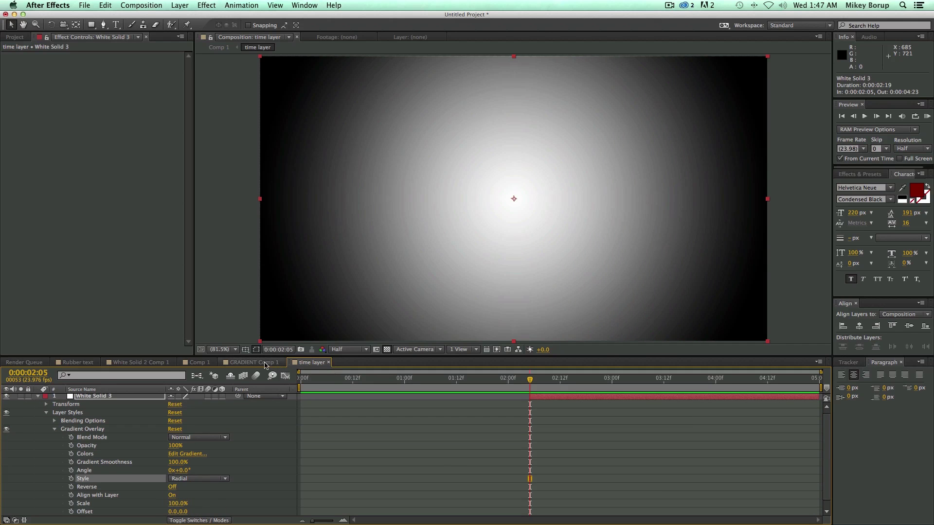
Return to Comp 1, play the Z spin with the radial map from 0:00:02:05 and stop at 0:00:02:10.
click(198, 362)
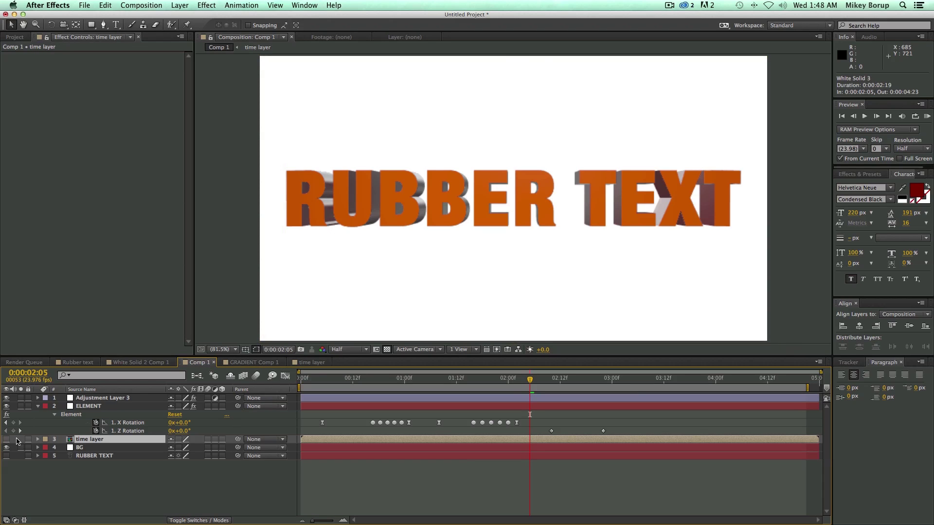
key(space)
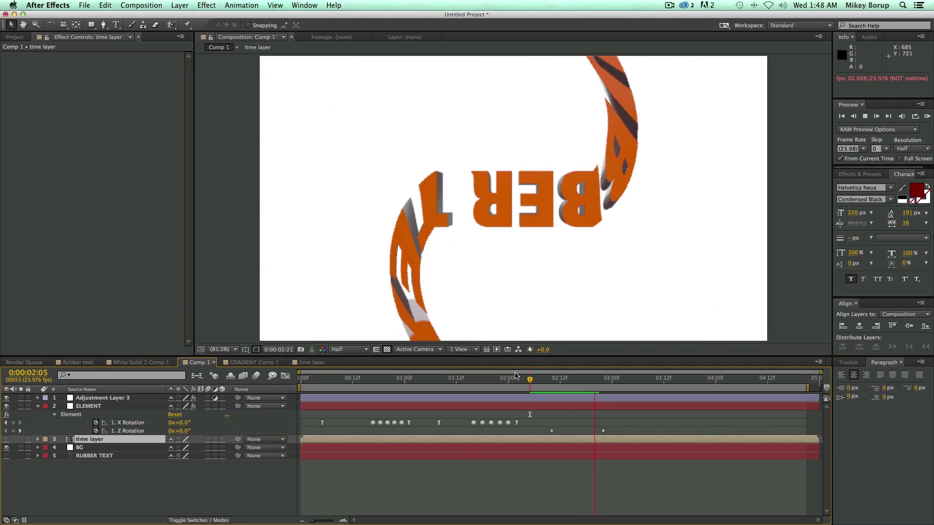
drag(573, 379, 552, 380)
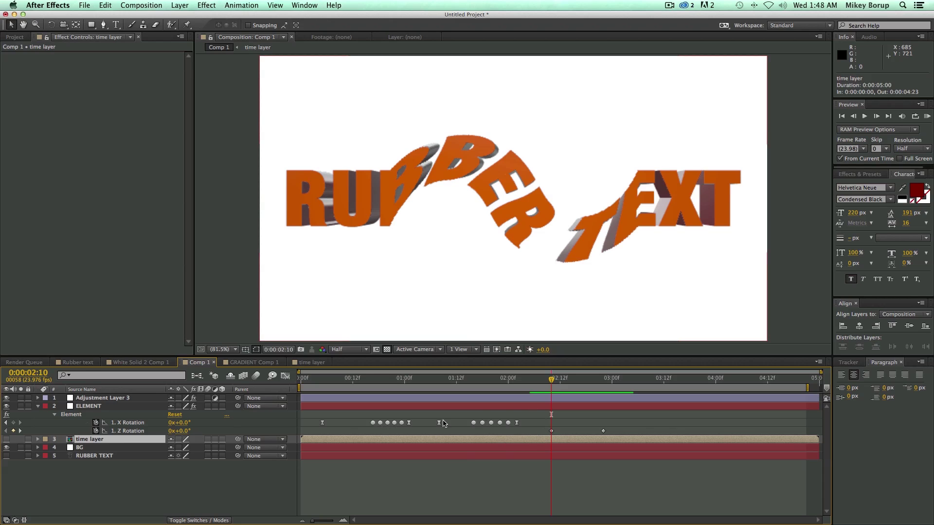
Set the Time Displacement effect's Max Displacement Time to 0.05 on Adjustment Layer 3.
click(94, 398)
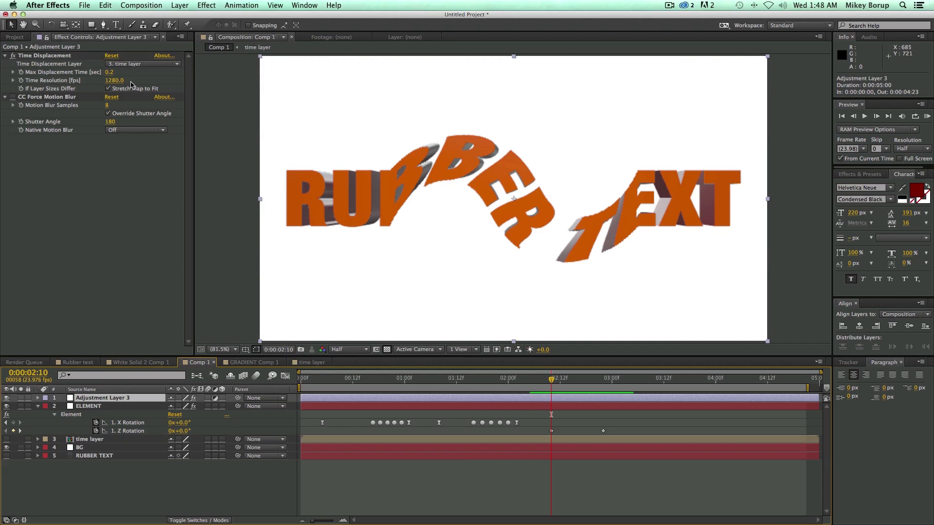
click(109, 72)
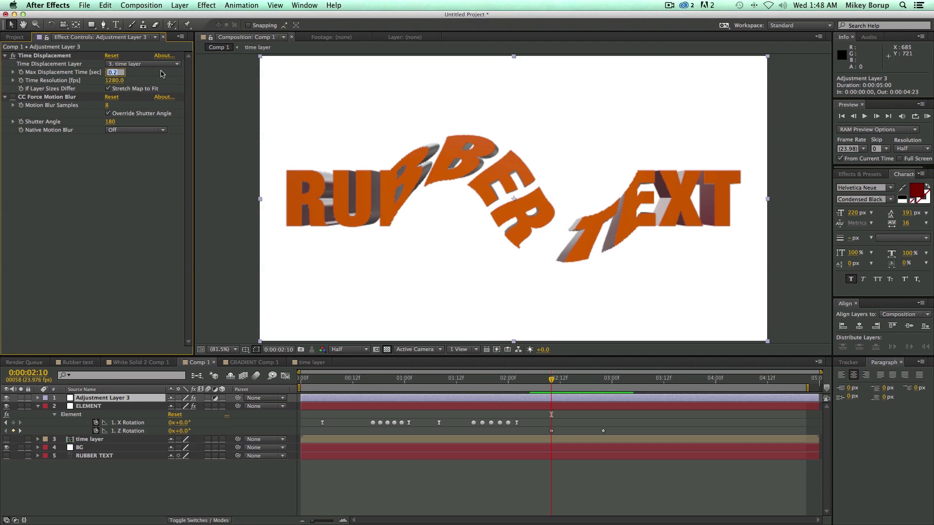
text(.05)
key(Return)
Preview the Z spin with the reduced displacement, starting from 0:00:02:06 and again from 0:00:02:08.
key(KP_0)
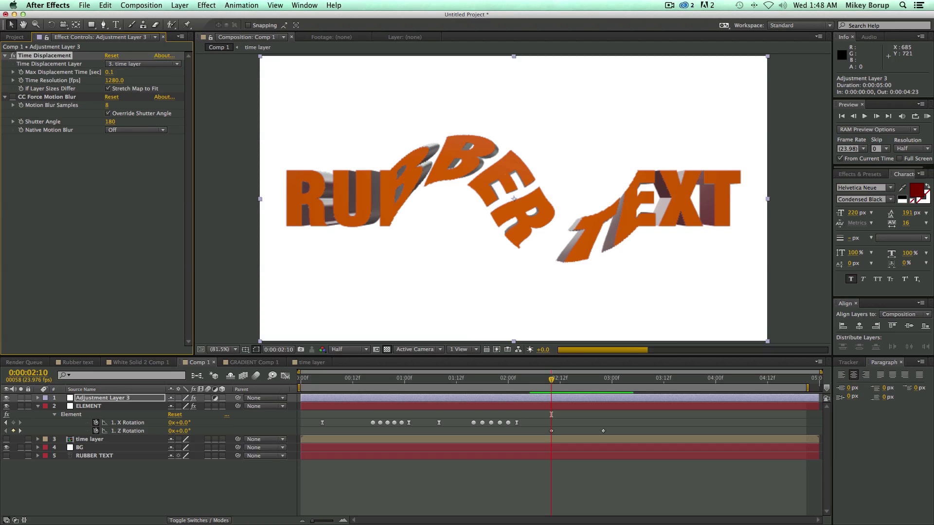
click(534, 379)
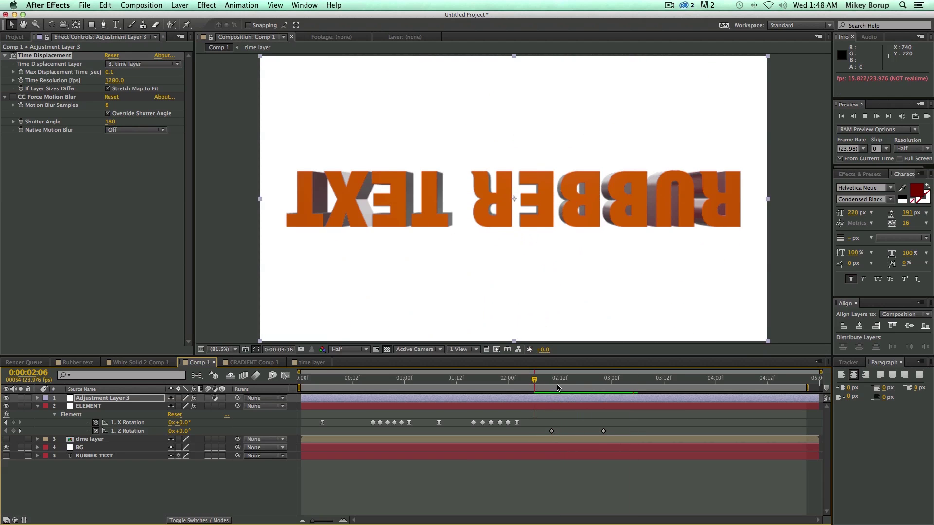
click(551, 382)
drag(550, 383, 544, 384)
key(space)
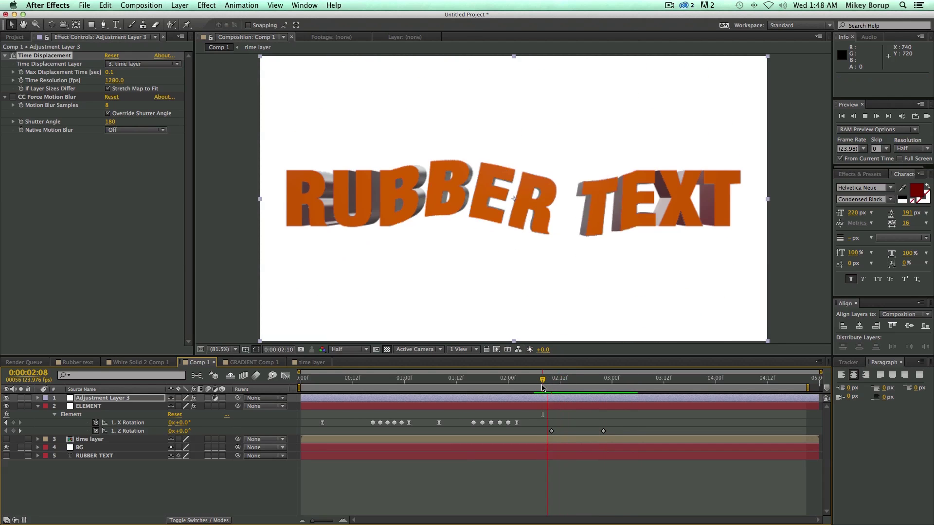
key(space)
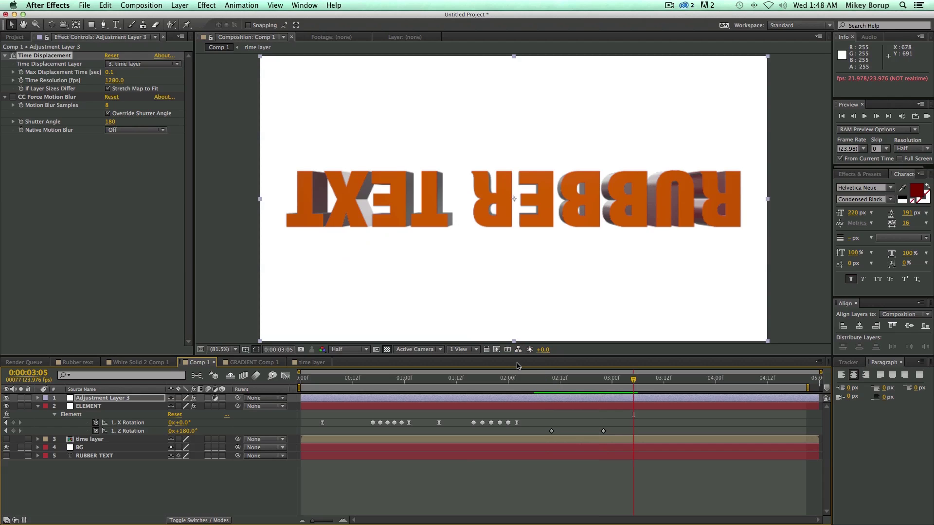
Remove the ELEMENT layer's Z Rotation keyframes and start keyframing Y Rotation at 0:00:02:09.
drag(563, 379, 552, 378)
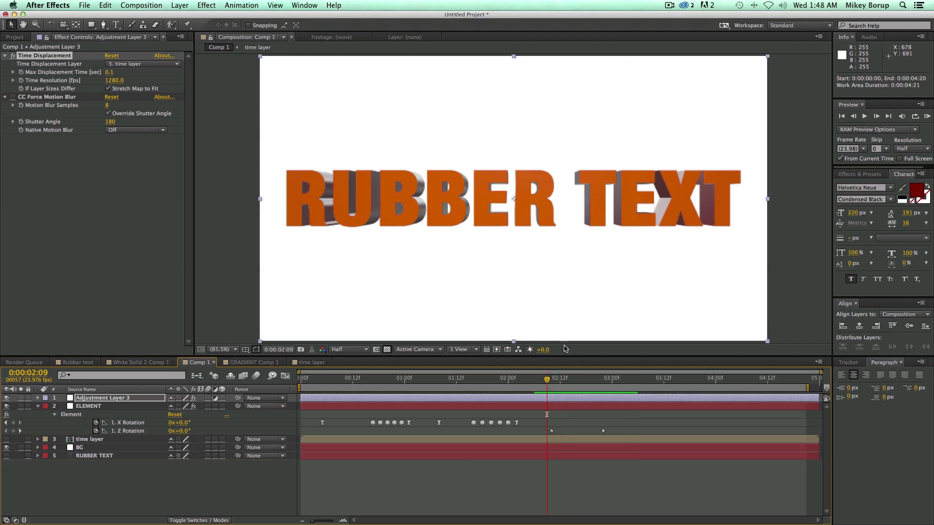
click(128, 431)
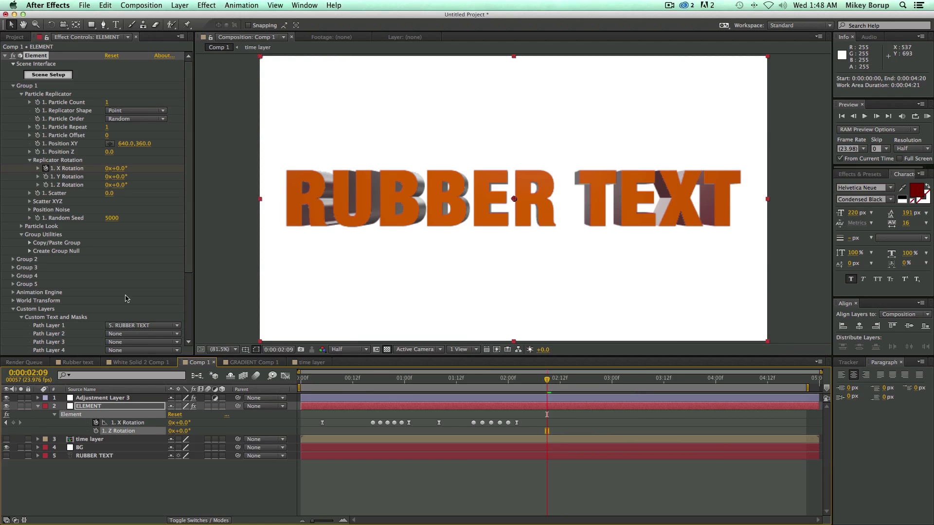
click(46, 176)
Set the ELEMENT layer's Y Rotation to 180° at 0:00:02:19.
key(space)
drag(127, 176, 123, 178)
click(122, 177)
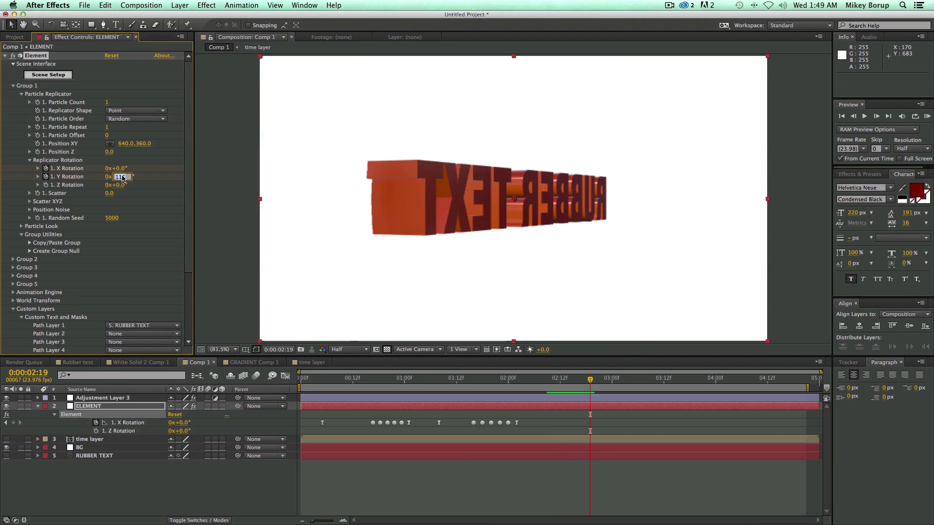
text(180)
key(Return)
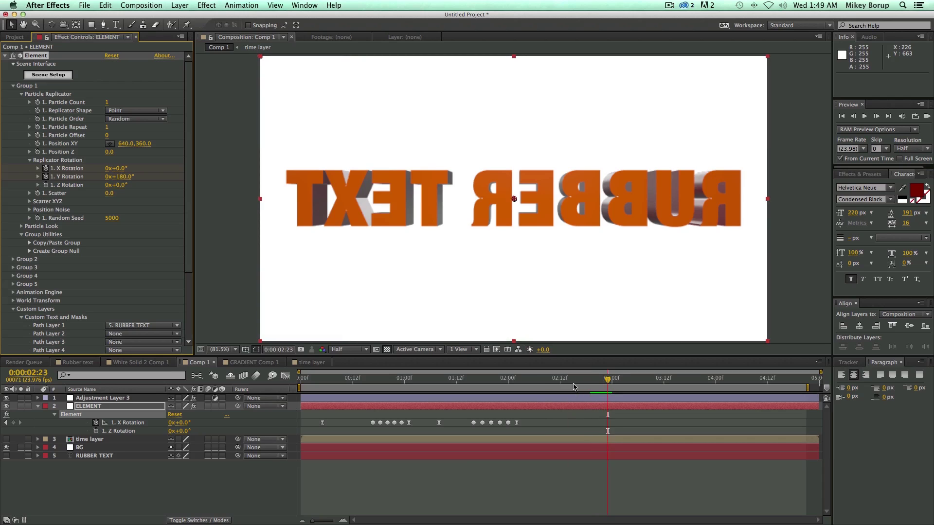
Play the Y Rotation spin from 0:00:02:07 and stop partway at 0:00:02:15.
click(539, 381)
key(space)
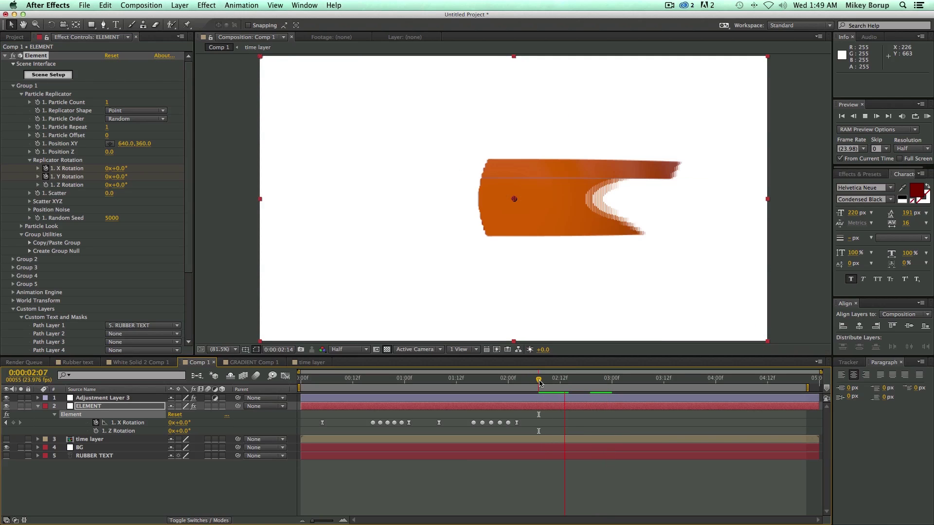
key(space)
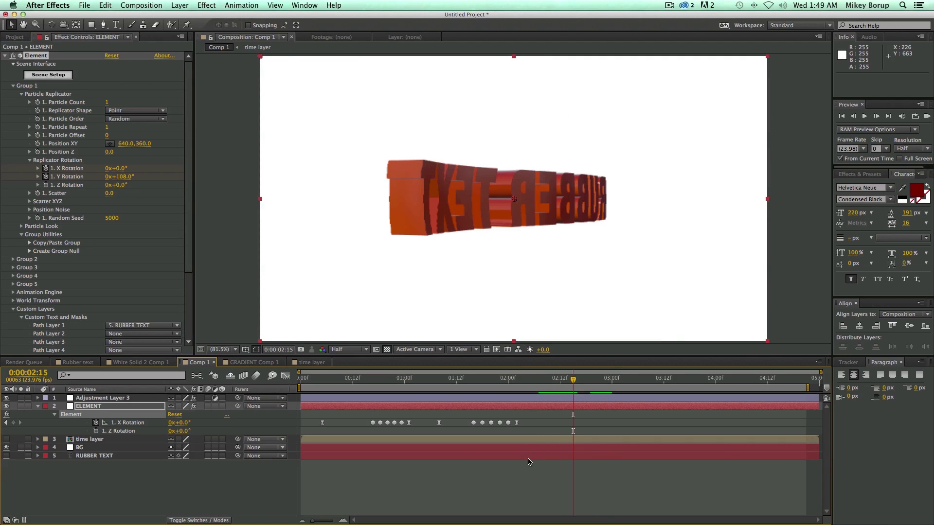
Open the "time layer" composition and hide the White Solid 3 layer with the radial gradient.
double_click(536, 437)
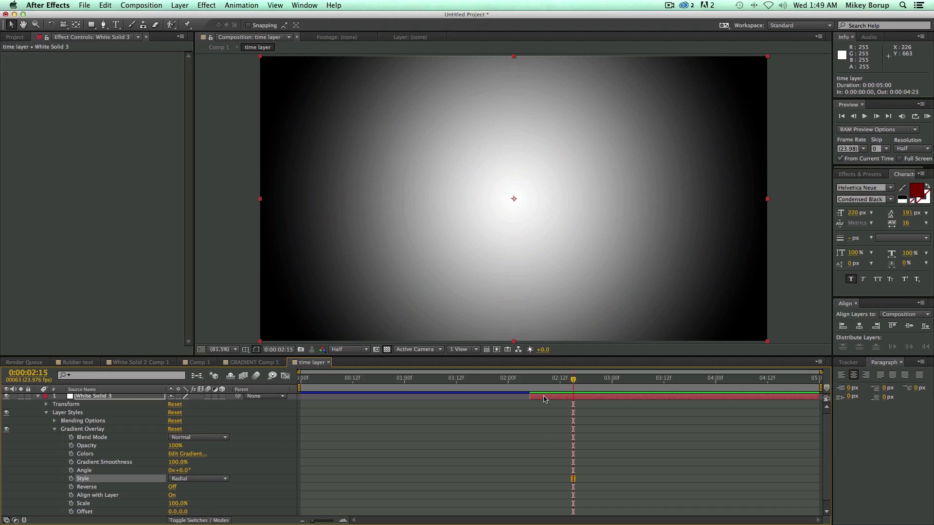
click(544, 400)
click(7, 396)
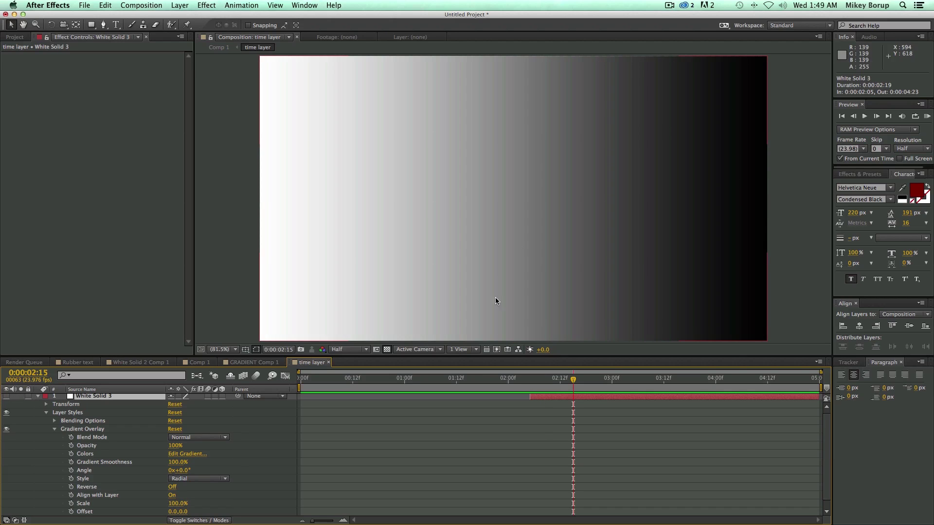
Return to Comp 1, RAM-preview the Y spin from 0:00:02:04 and 0:00:02:05, and scrub to 0:00:02:14.
click(197, 362)
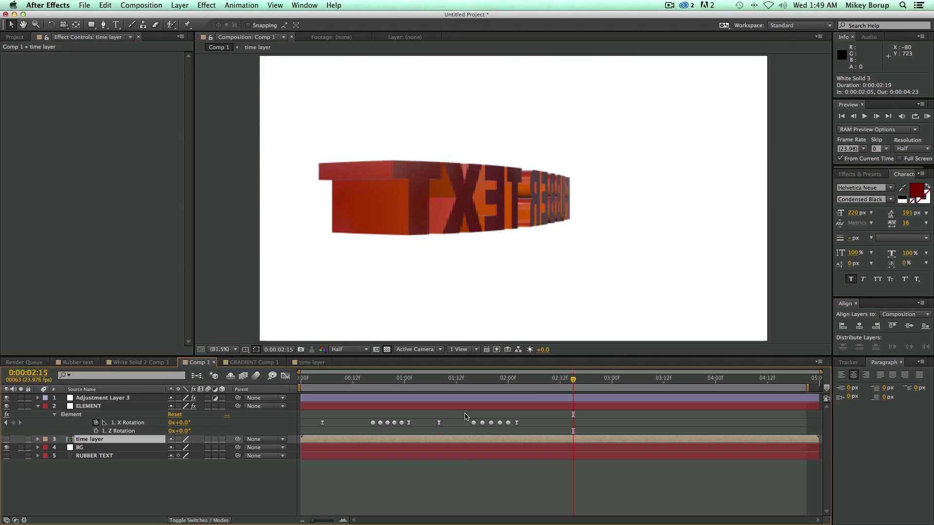
drag(535, 378, 525, 382)
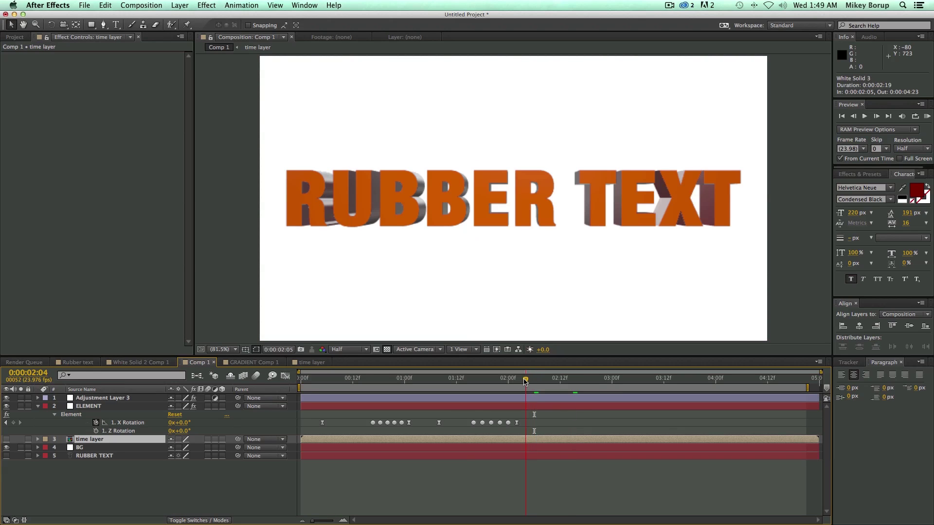
key(KP_0)
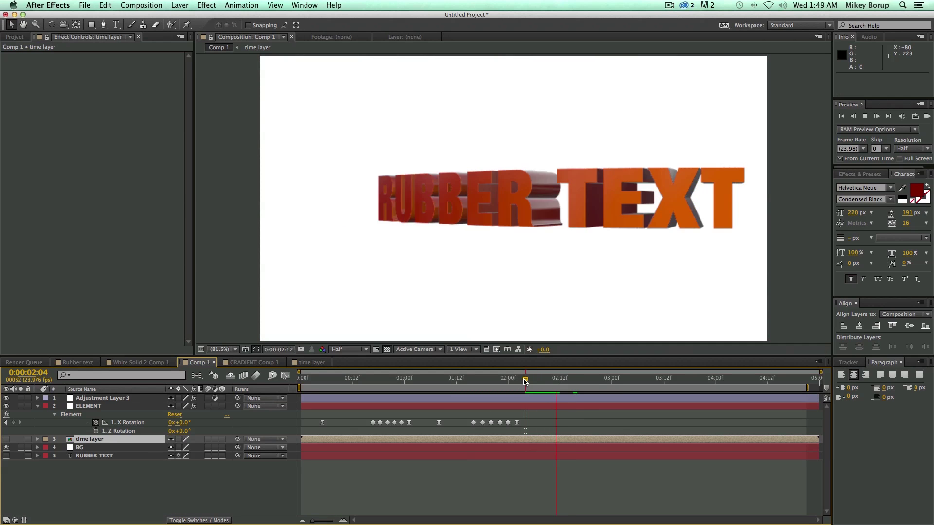
key(space)
click(534, 379)
key(KP_0)
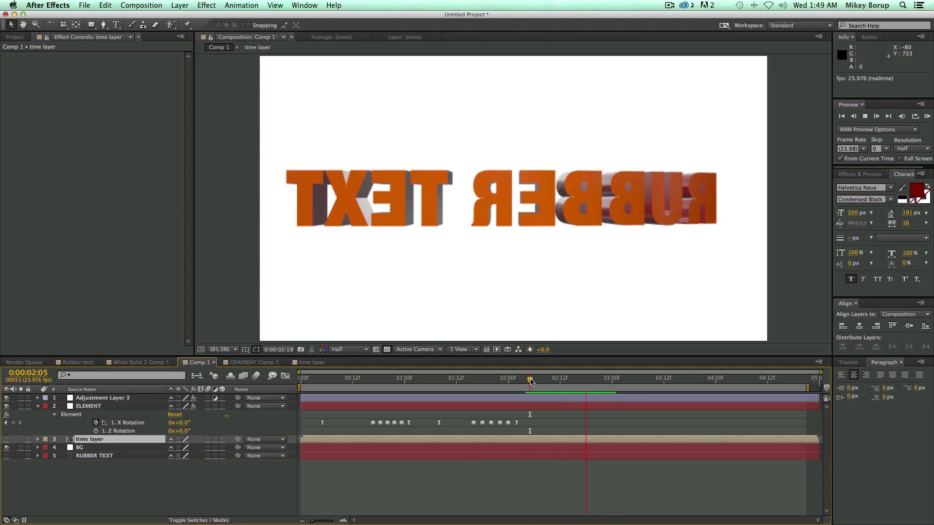
click(560, 380)
drag(560, 379, 568, 382)
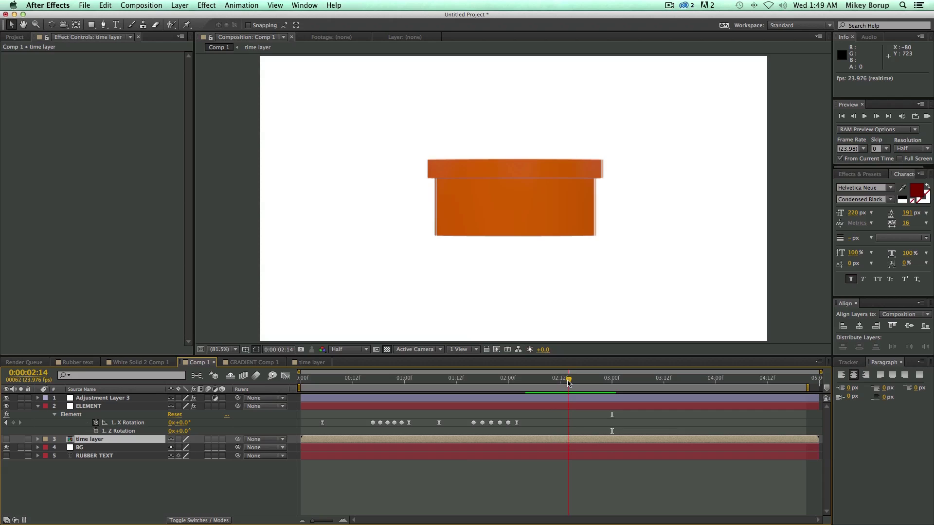
Reopen the "time layer" composition and make the upper White Solid 3 layer visible again.
double_click(544, 439)
scroll(13, 410, up, 1)
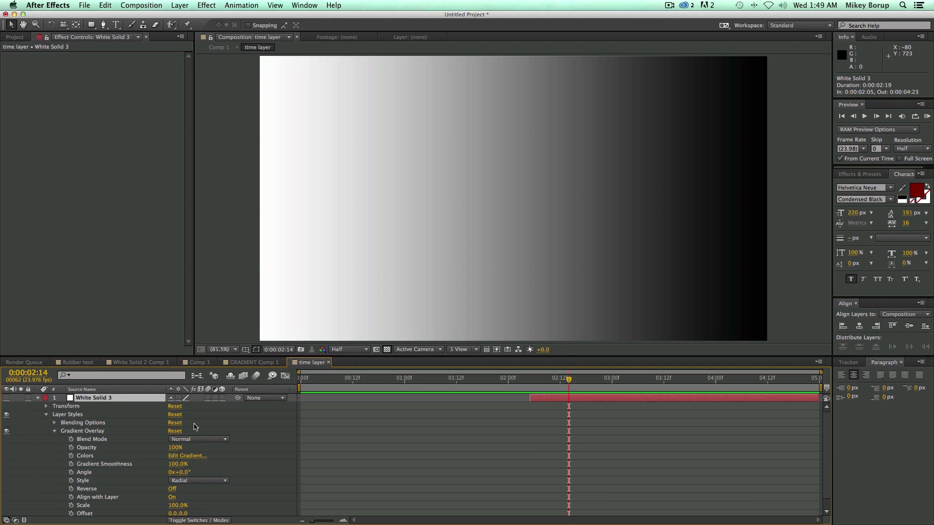
click(7, 398)
click(38, 398)
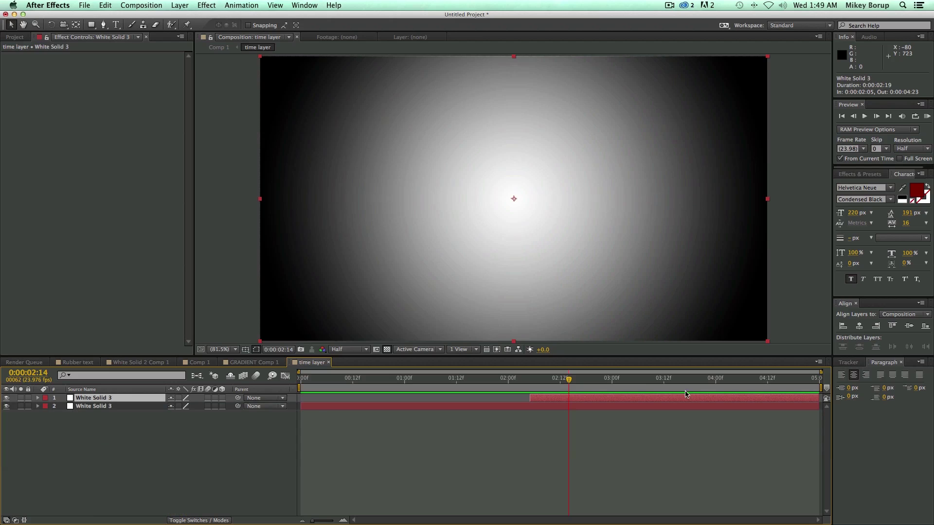
Set the upper White Solid 3's Gradient Overlay to the Linear style with an Angle of 90°.
click(38, 399)
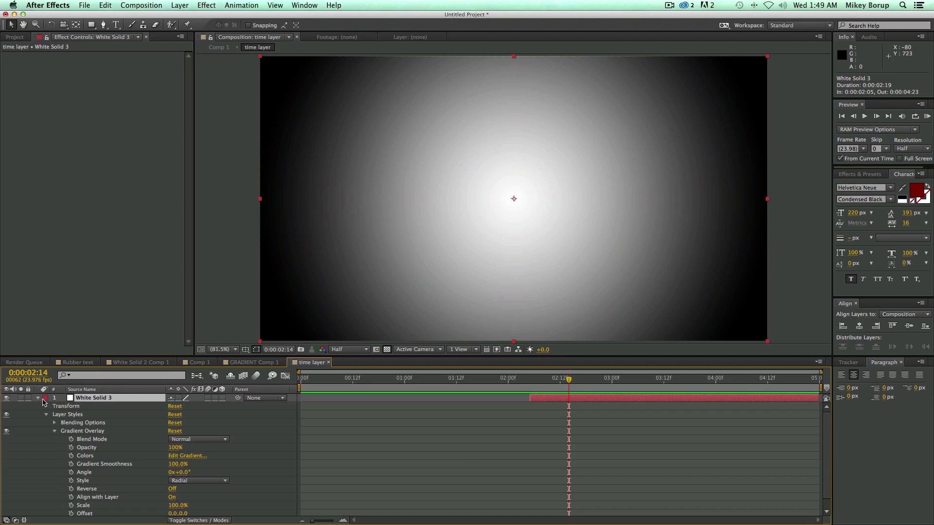
click(197, 481)
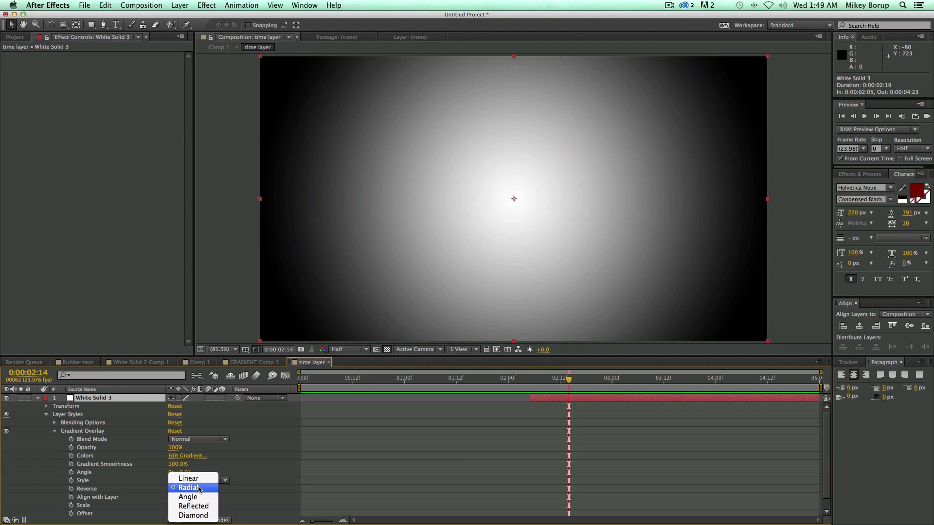
click(203, 476)
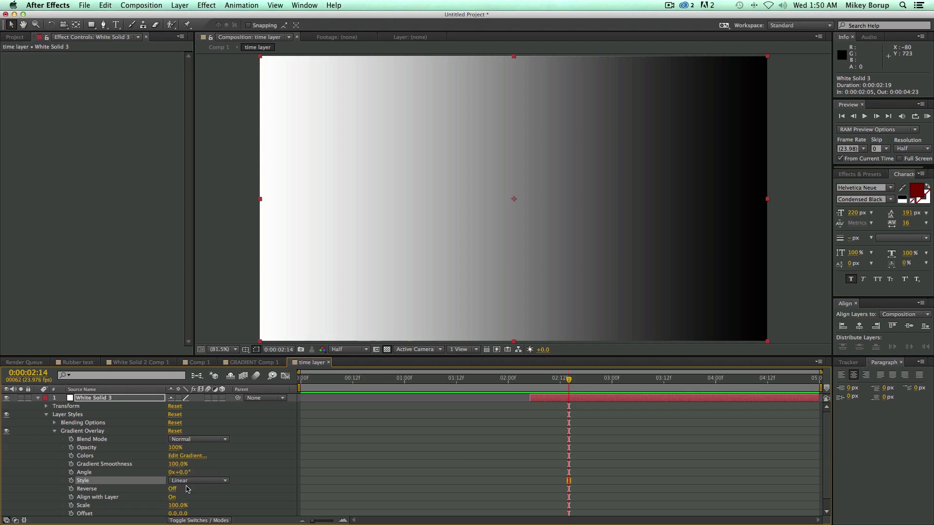
click(186, 472)
text(90)
key(Return)
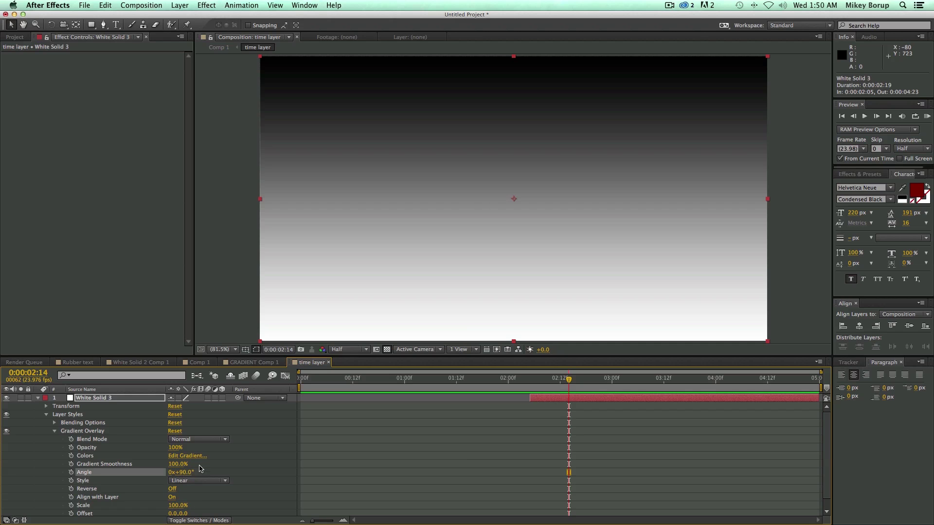
Return to Comp 1, preview the Y spin with the vertical gradient map from 0:00:02:06 and stop at 0:00:02:07.
click(197, 362)
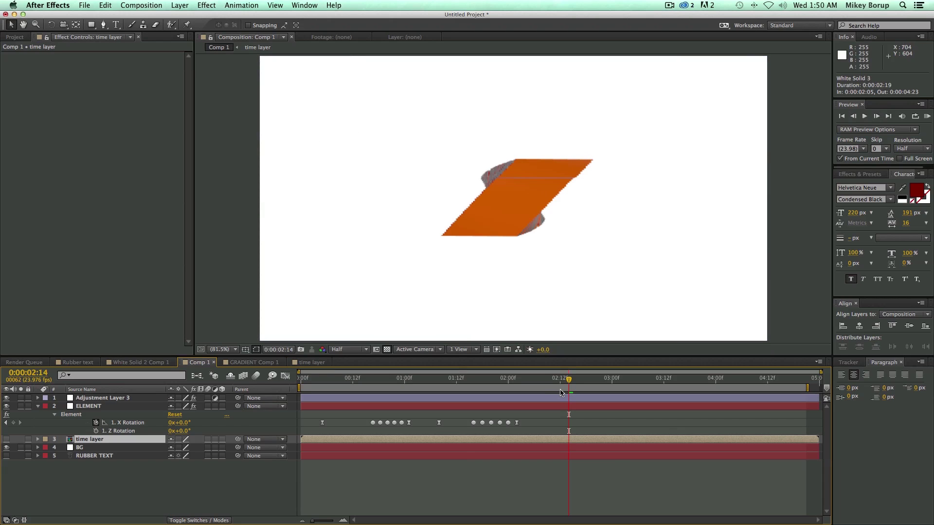
click(534, 385)
key(space)
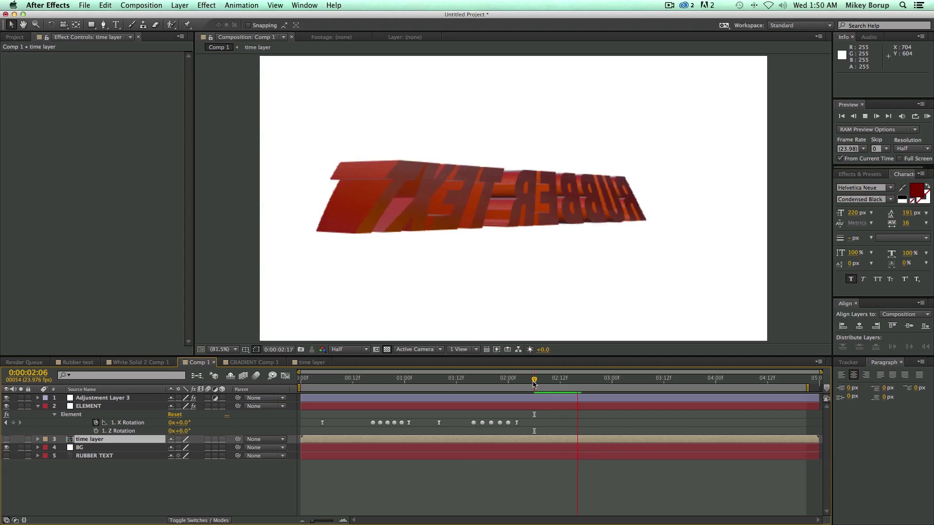
mouse_move(534, 384)
mouse_down()
mouse_move(578, 385)
mouse_move(538, 384)
mouse_up()
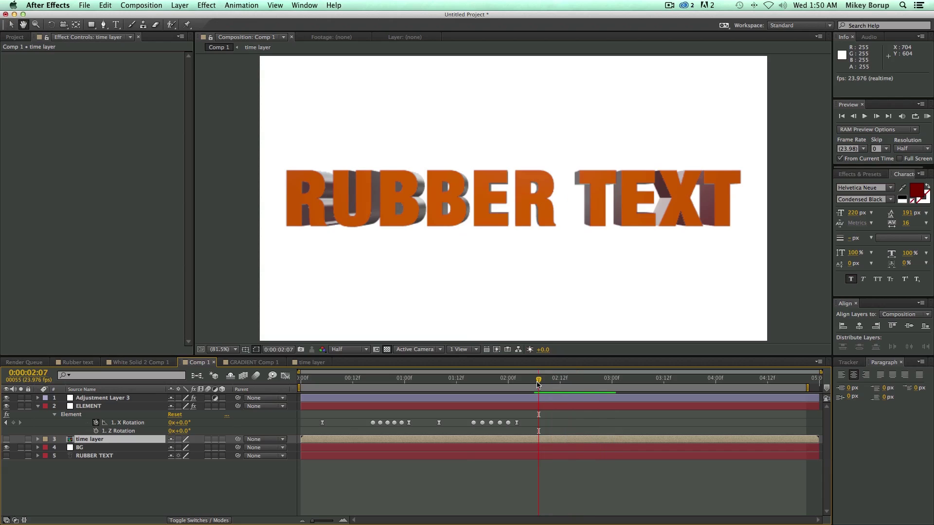
Finish previewing the Y spin, move the current time to 0:00:00:14, collapse the ELEMENT layer's properties and clear the layer selection.
key(space)
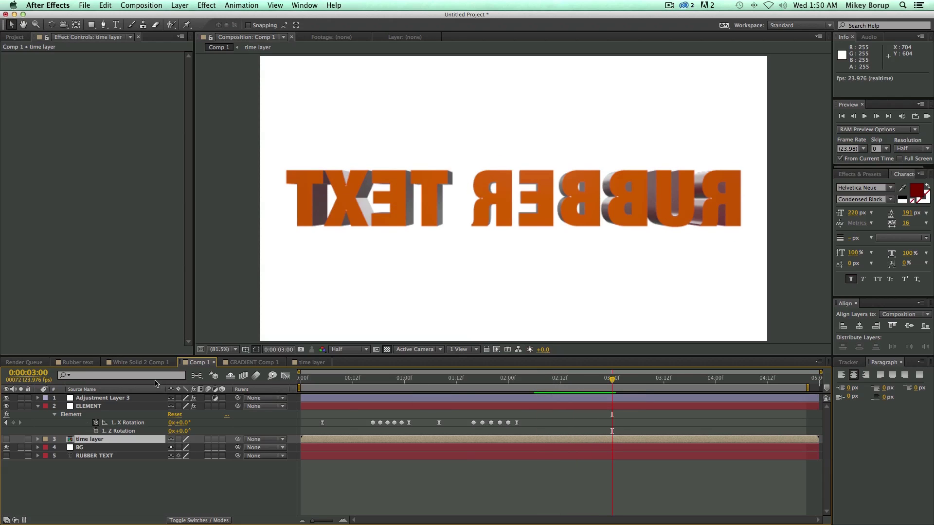
click(364, 383)
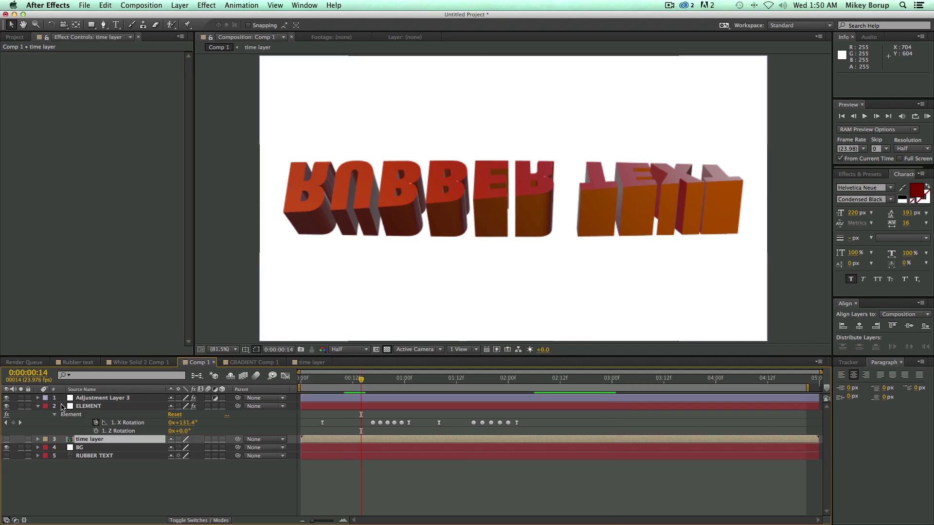
click(37, 406)
click(99, 453)
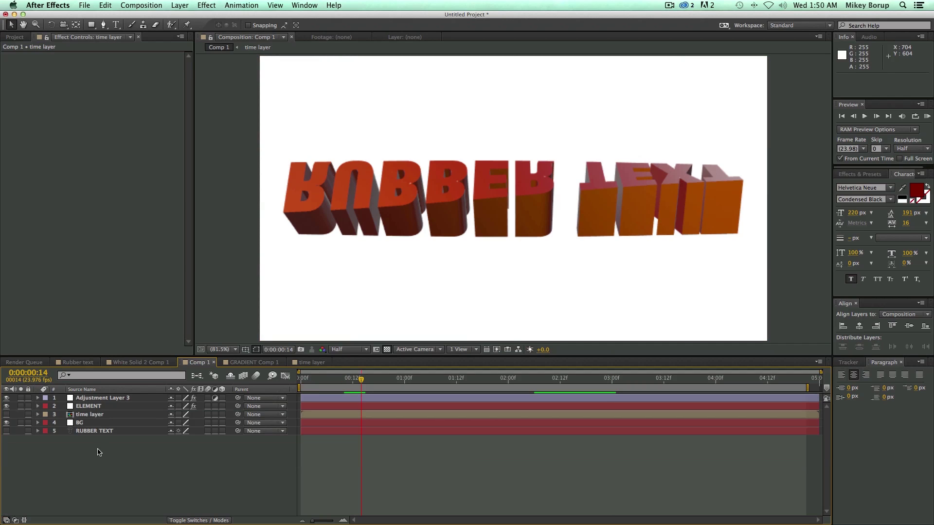
On Adjustment Layer 3, set Time Displacement's Max Displacement Time to 0.1 sec and enable the CC Force Motion Blur effect.
click(103, 398)
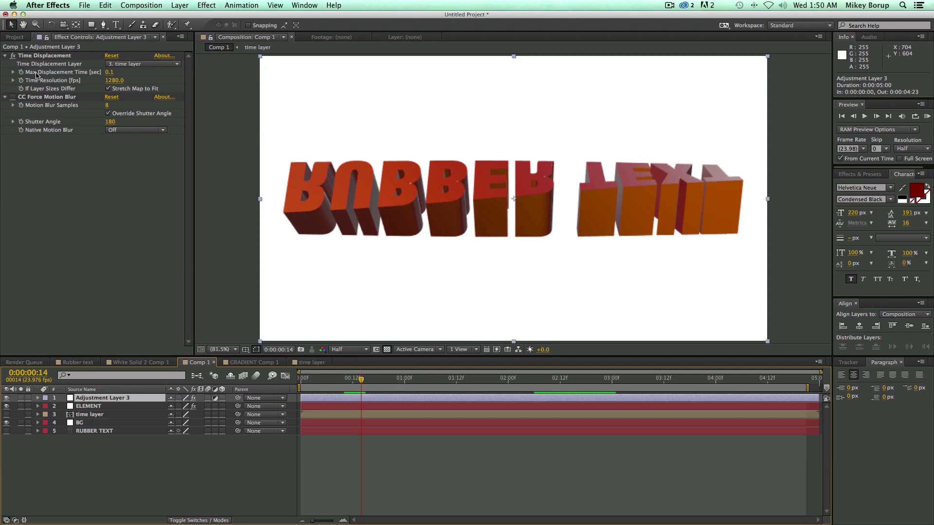
click(110, 73)
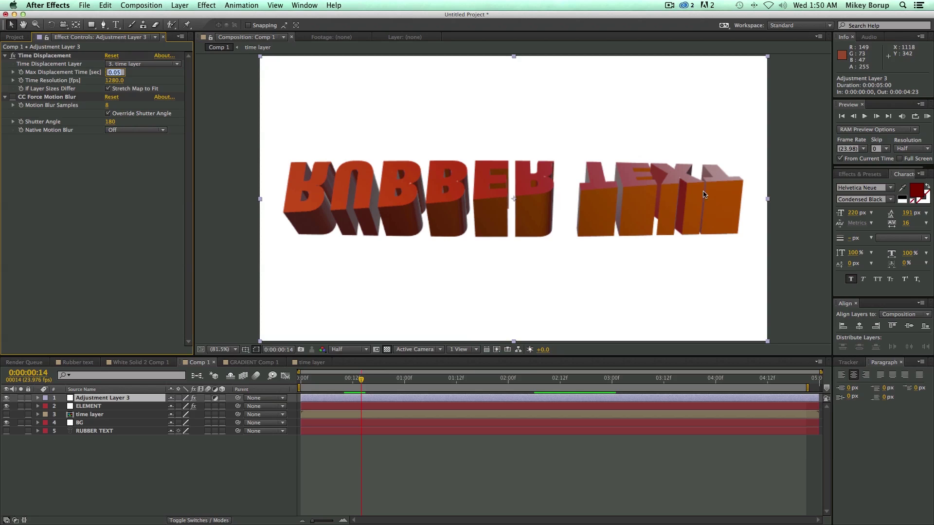
text(0.1)
click(490, 469)
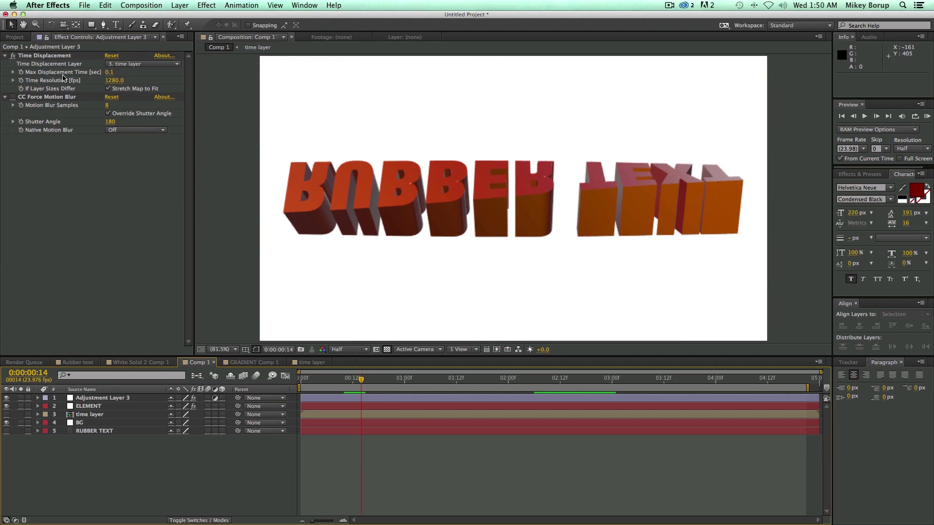
click(6, 102)
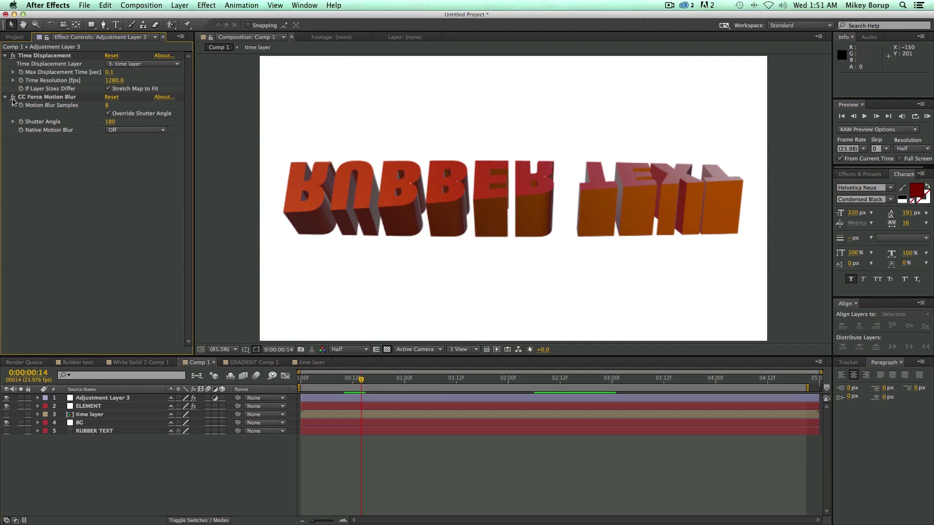